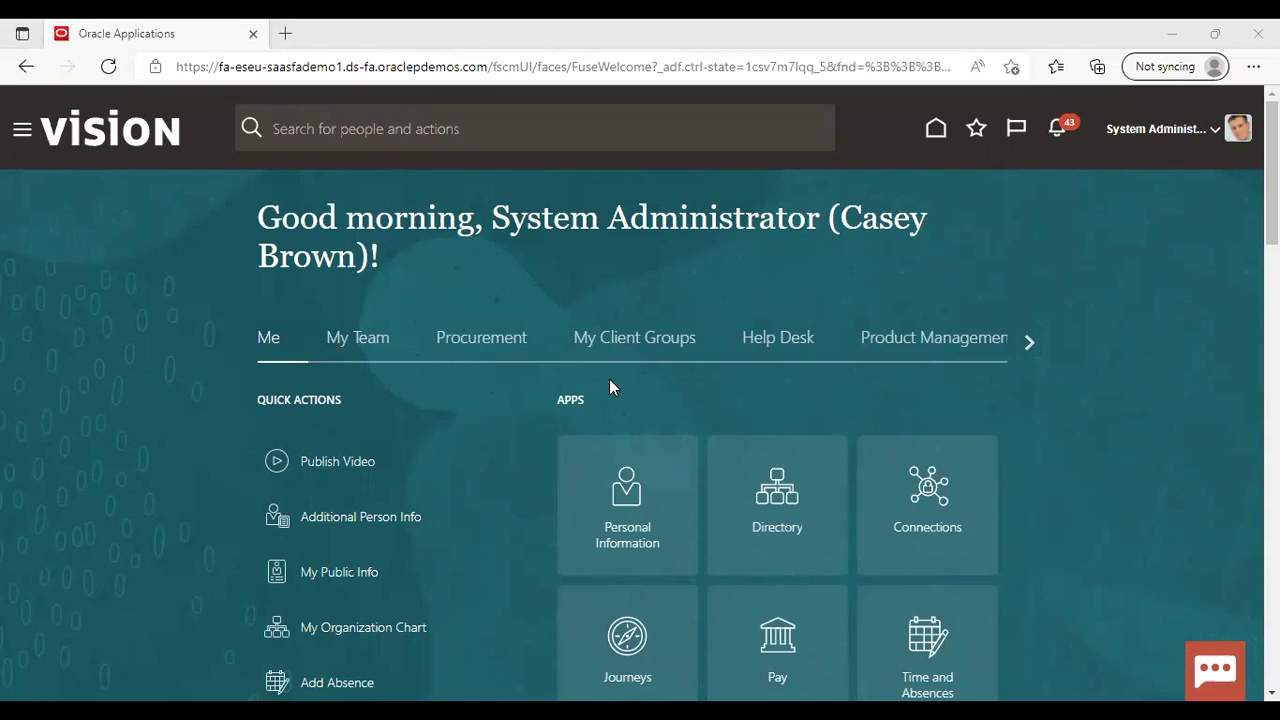
- Open the Create Transaction page from the Billing work area under Receivables
left_click(24, 134)
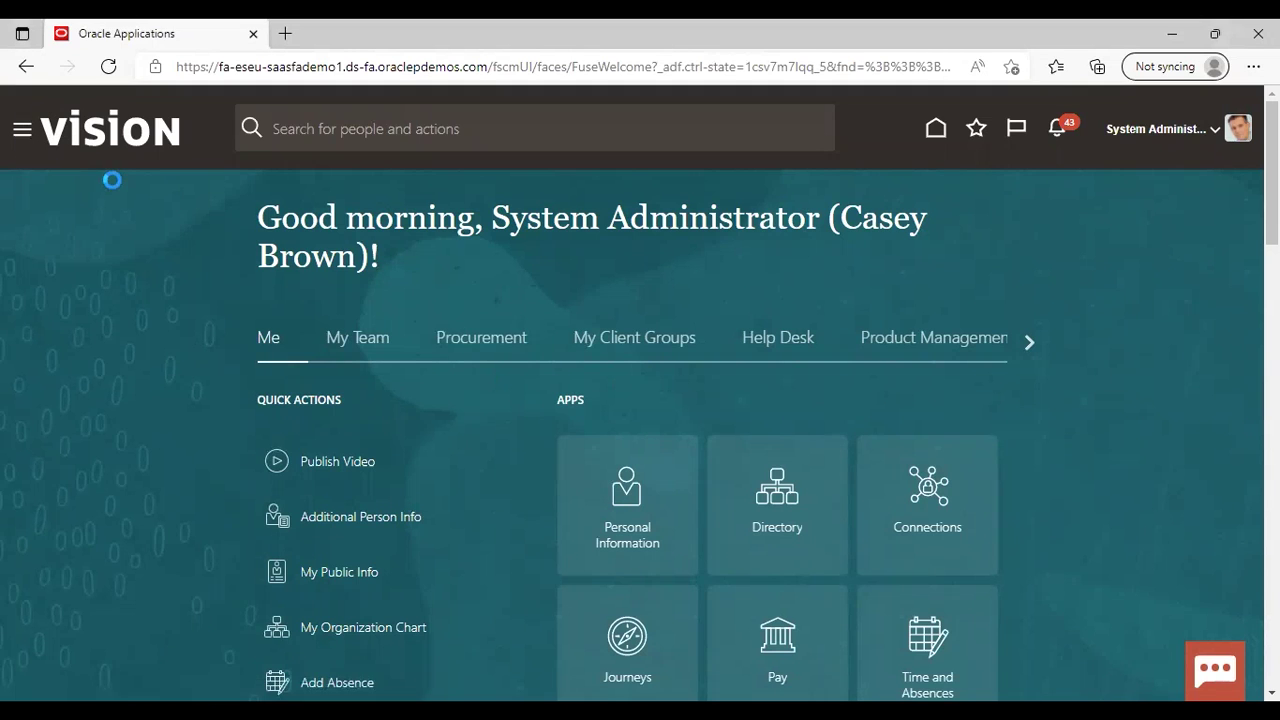
scroll(400, 395, "down", 3)
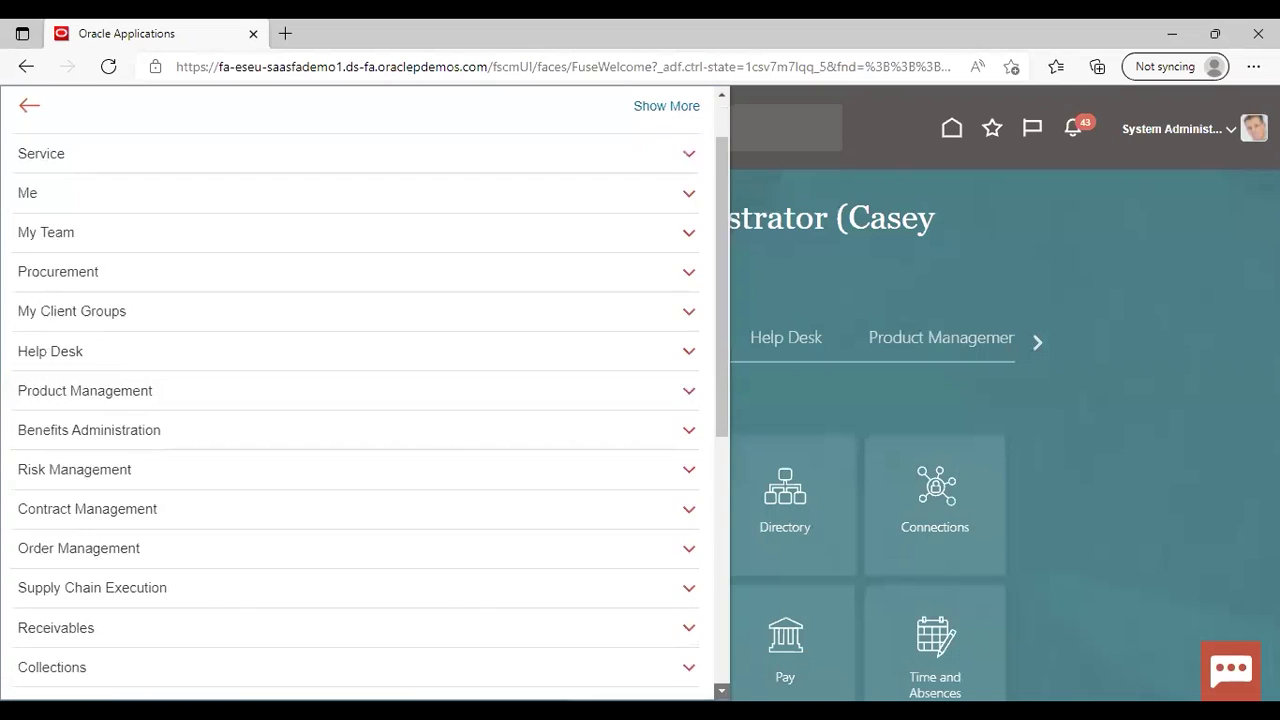
left_click(604, 563)
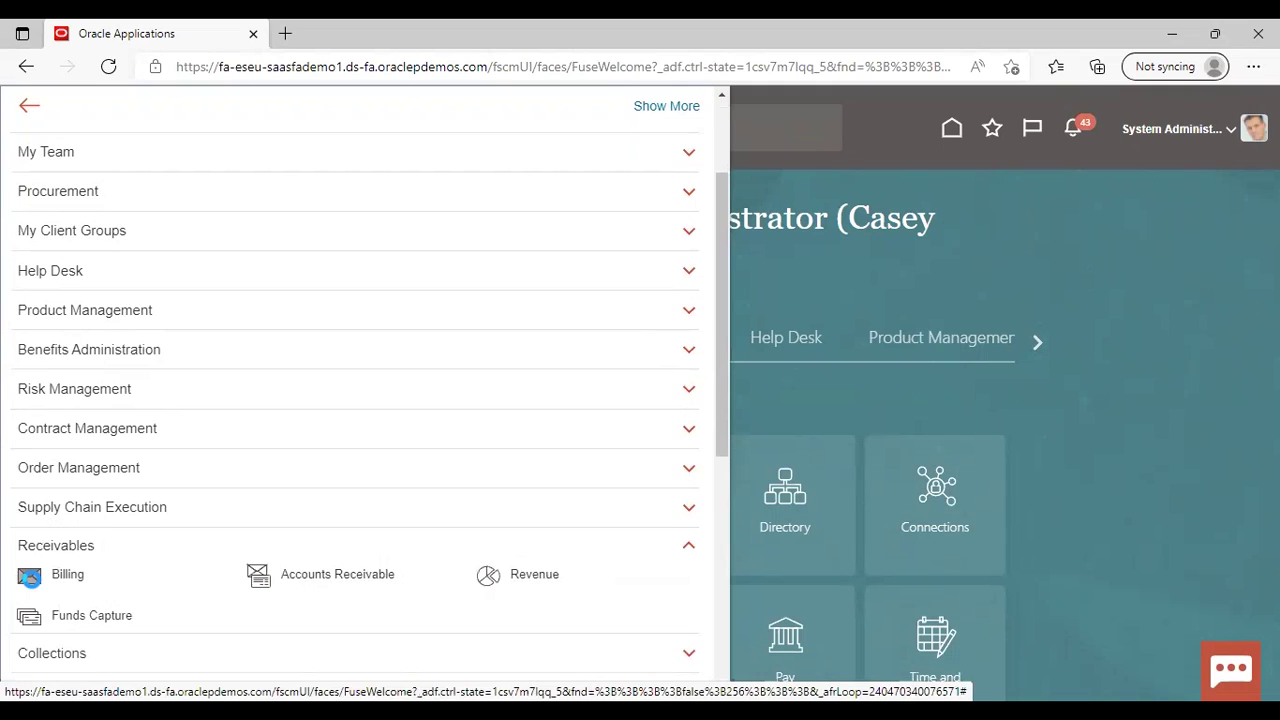
left_click(31, 580)
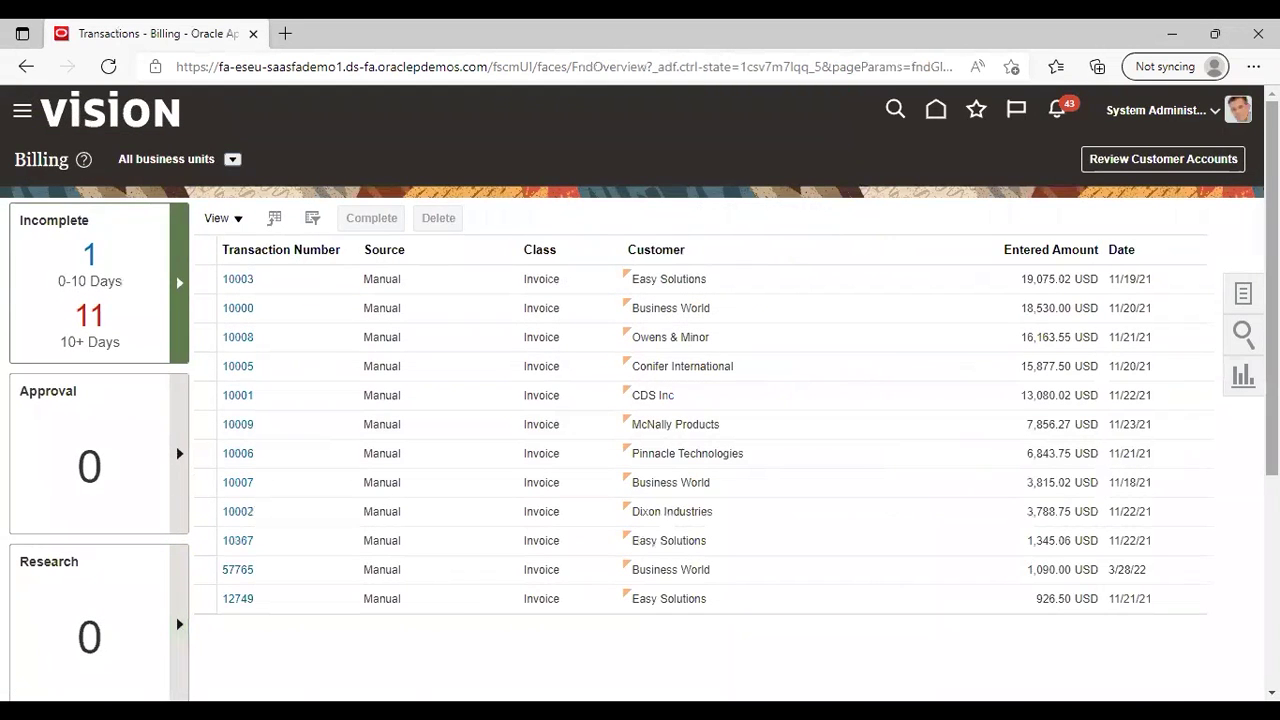
left_click(1242, 298)
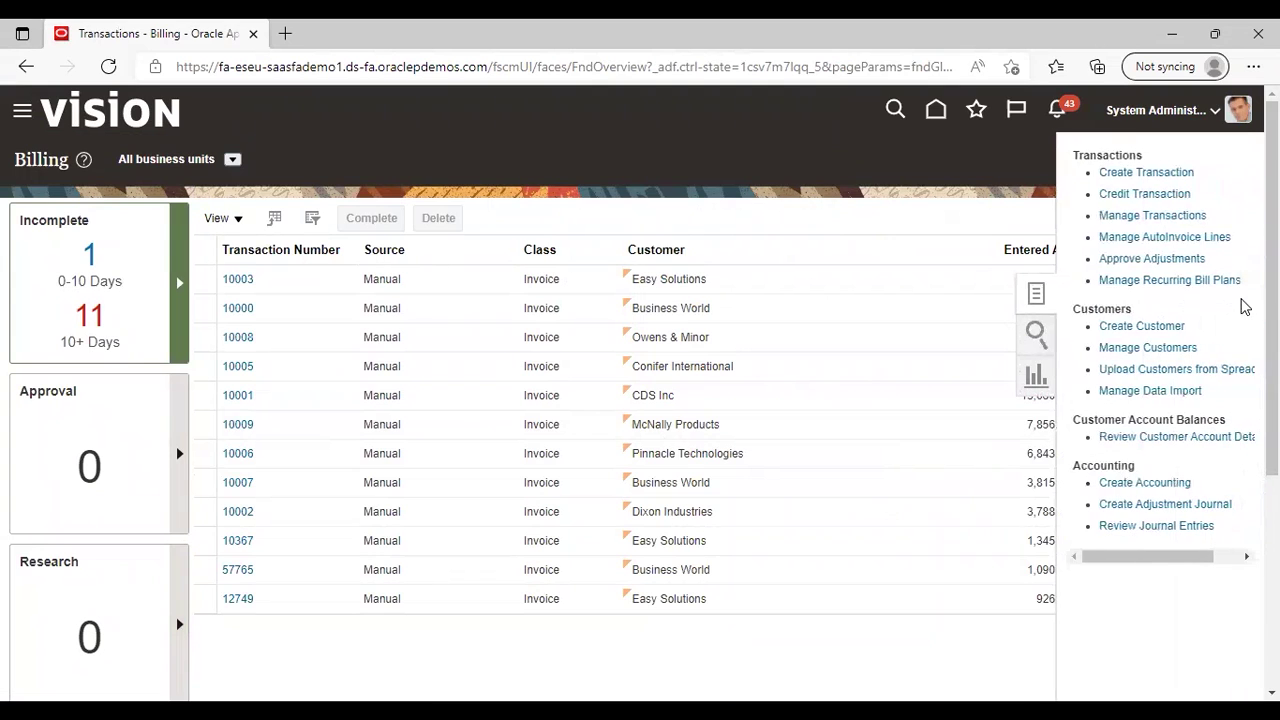
left_click(1156, 172)
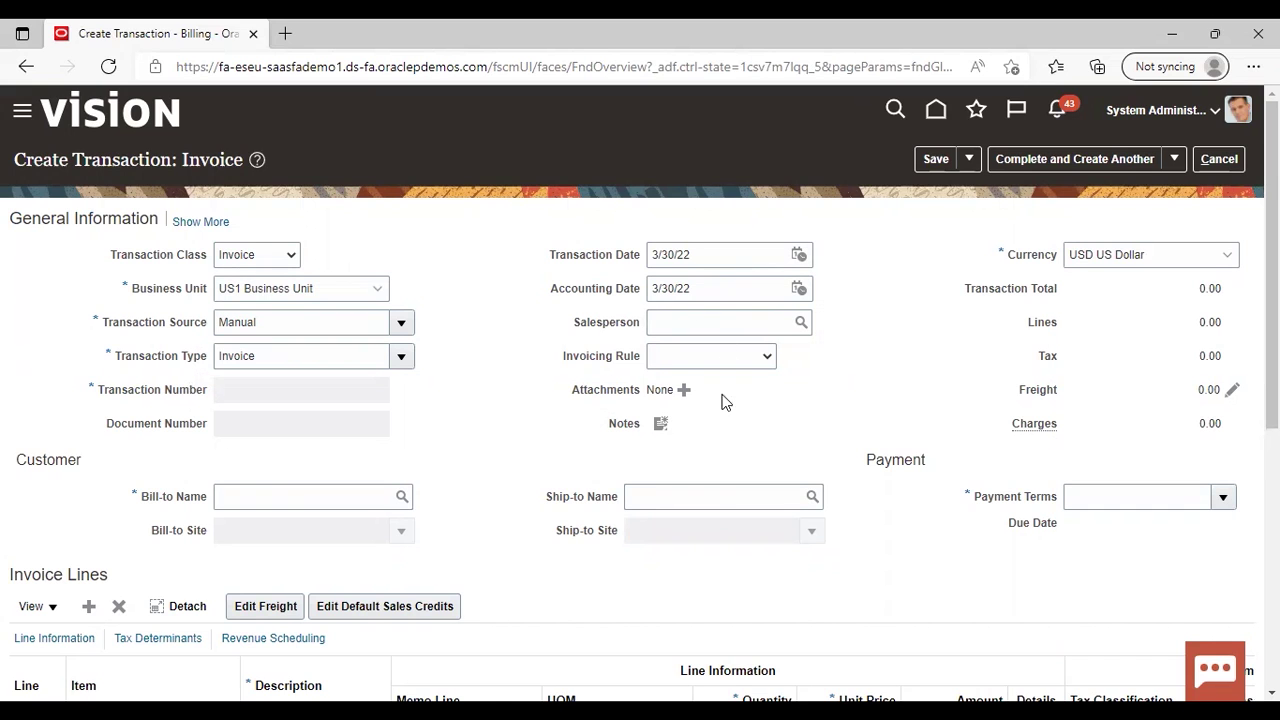
- Search the bill-to customers for "easy" and select Easy Solutions as the invoice's bill-to name
scroll(845, 452, "down", 1)
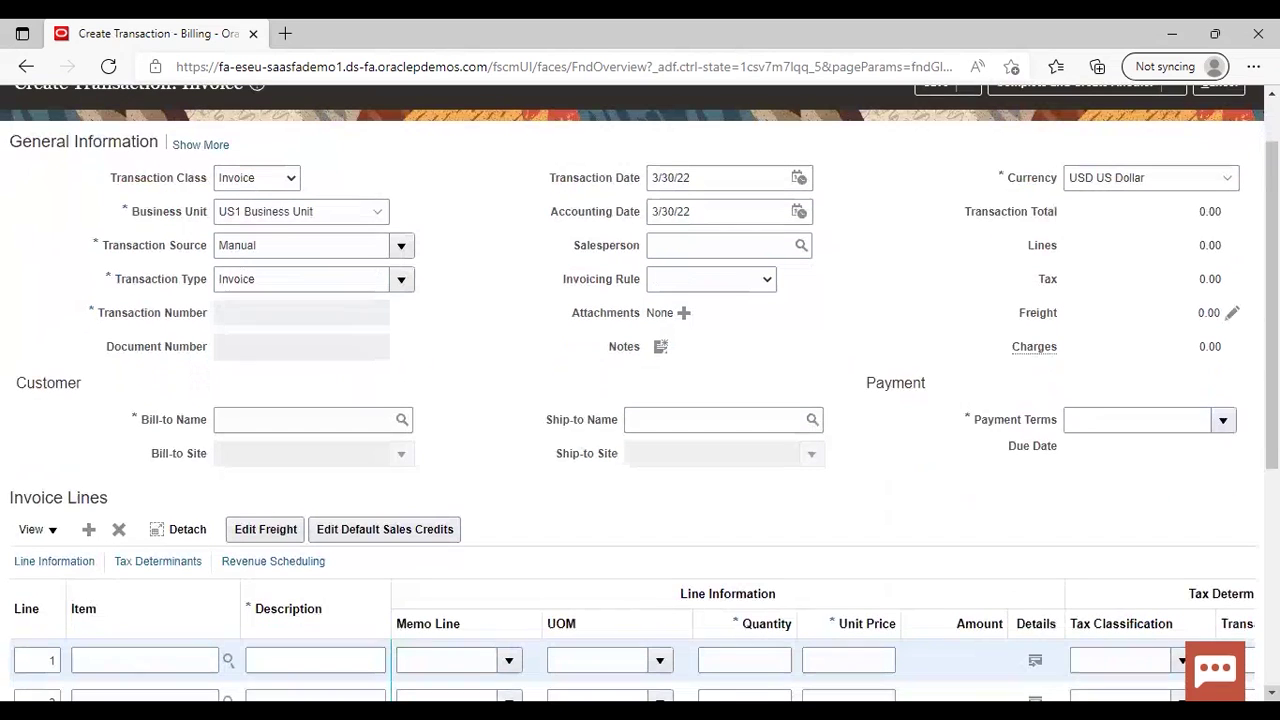
left_click(399, 423)
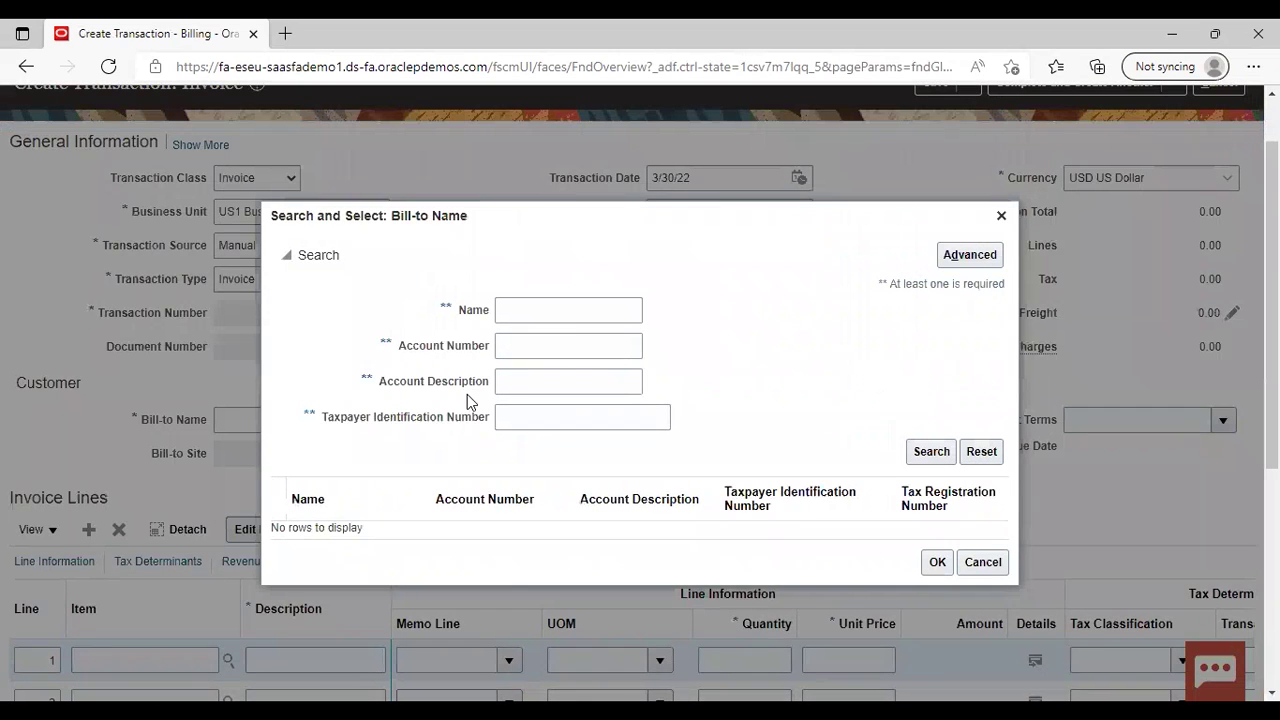
left_click(572, 312)
type("eas")
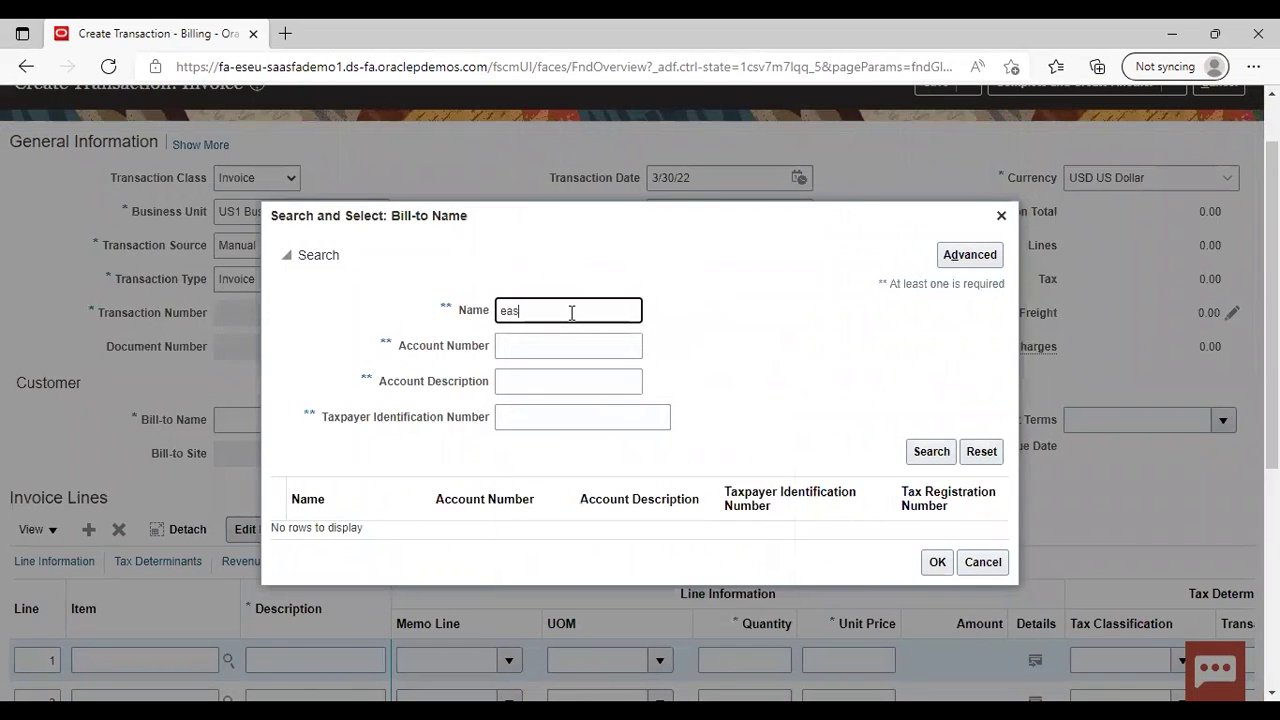
type("y")
key("Return")
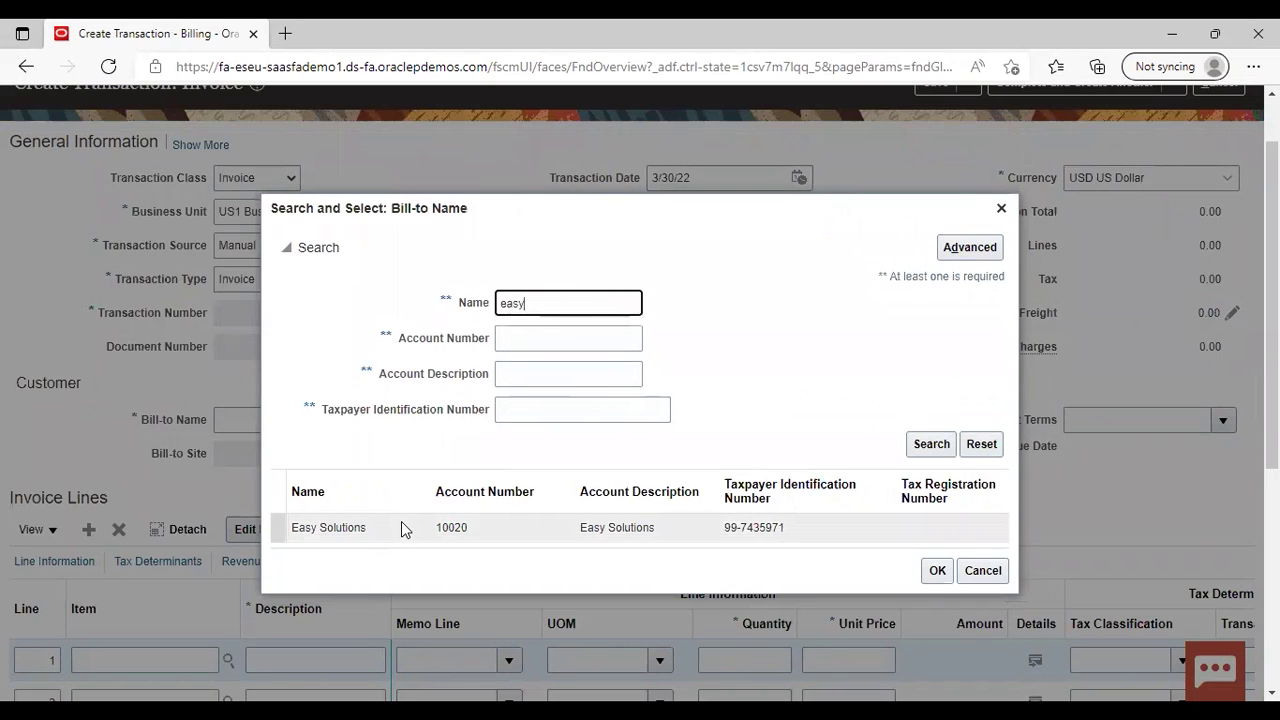
left_click(400, 529)
left_click(937, 570)
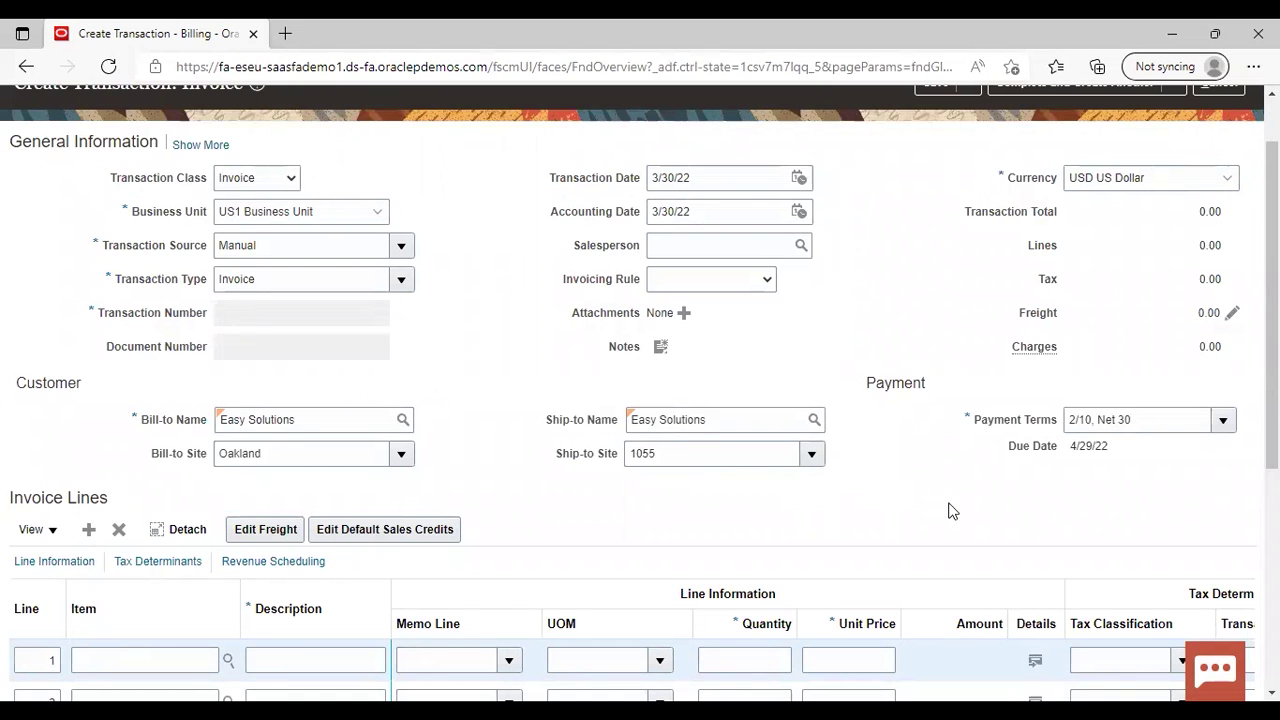
- Fill in invoice line 1 with the description "goods", quantity 1 and unit price 9000
scroll(640, 400, "down", 4)
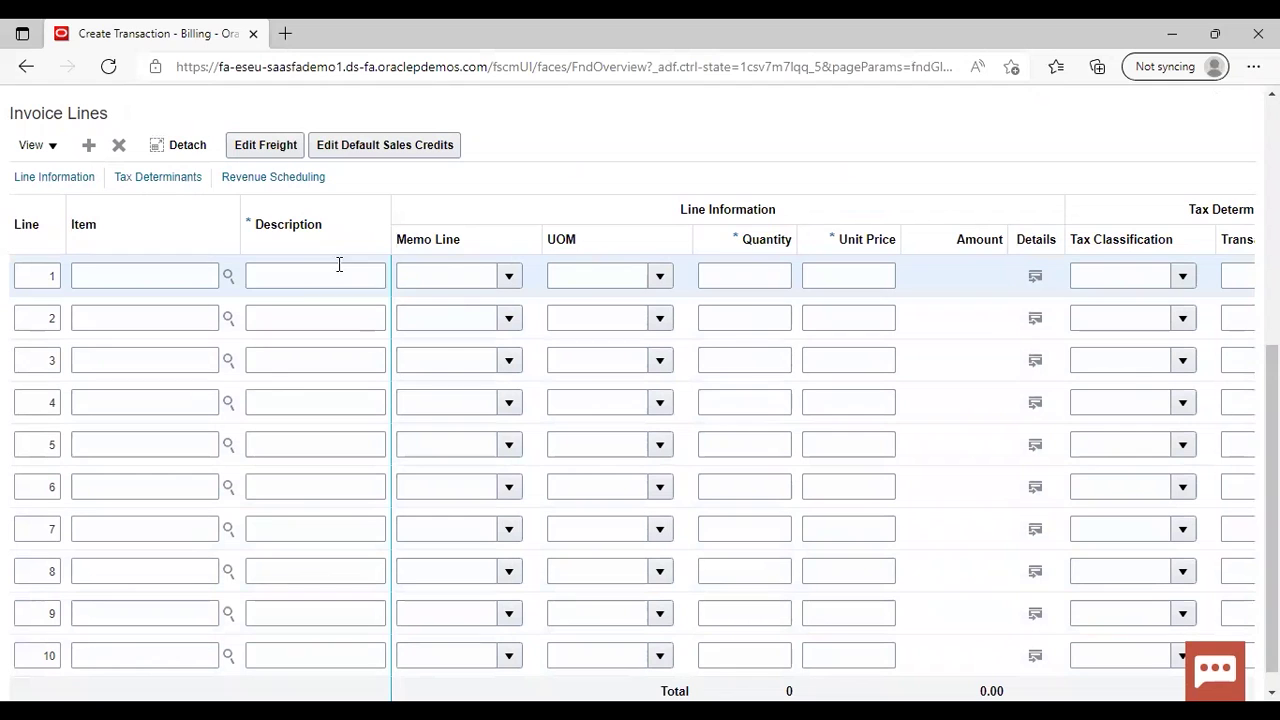
left_click(339, 265)
type("goods")
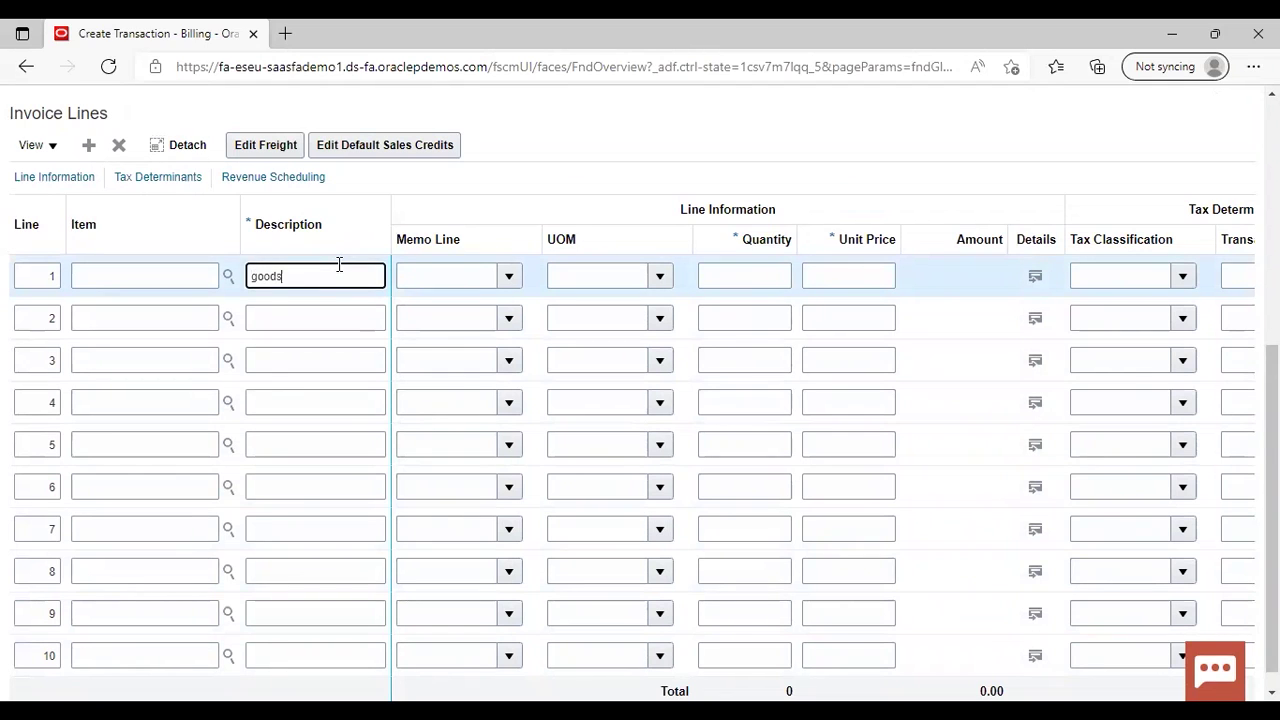
left_click(778, 276)
type("1")
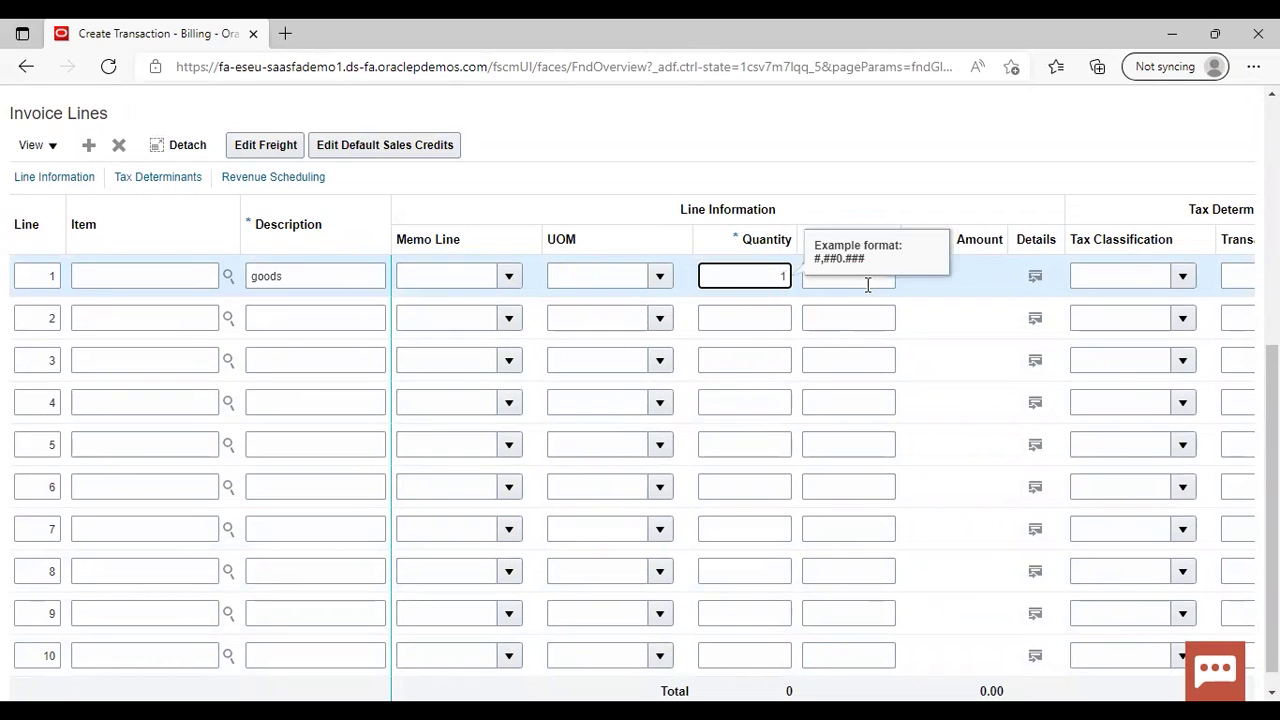
left_click(868, 285)
type("9000")
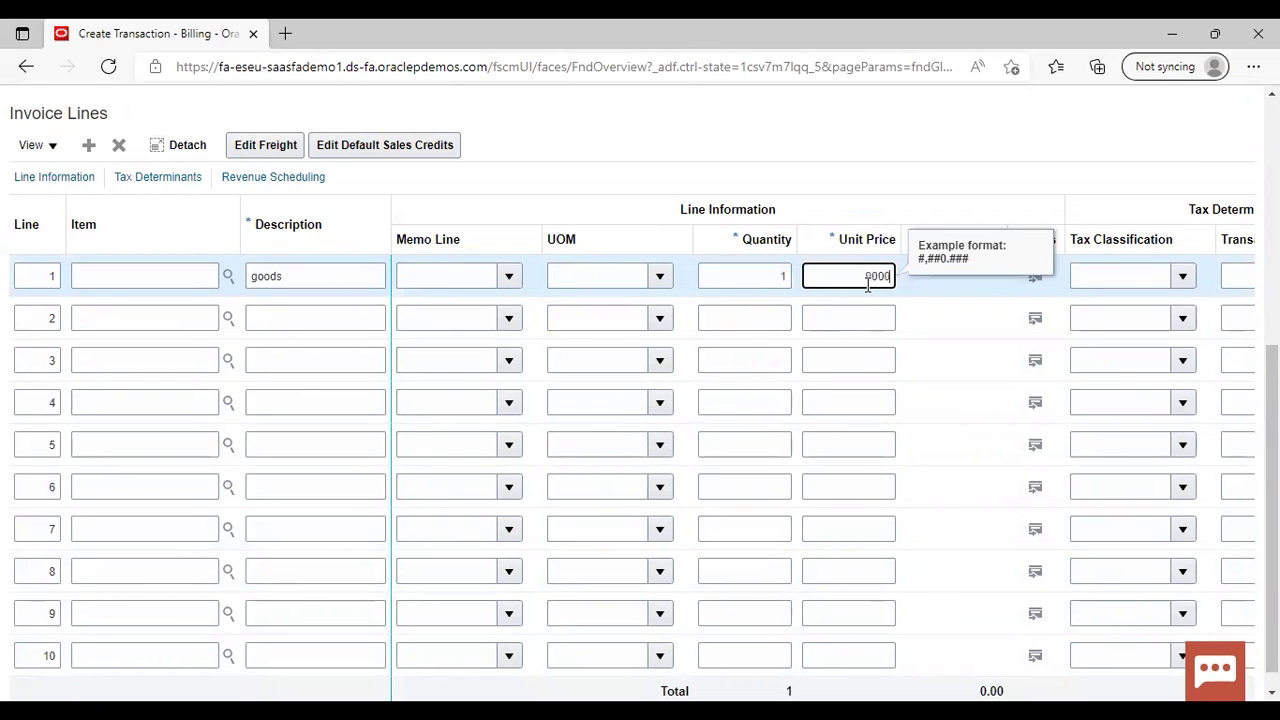
left_click(1010, 133)
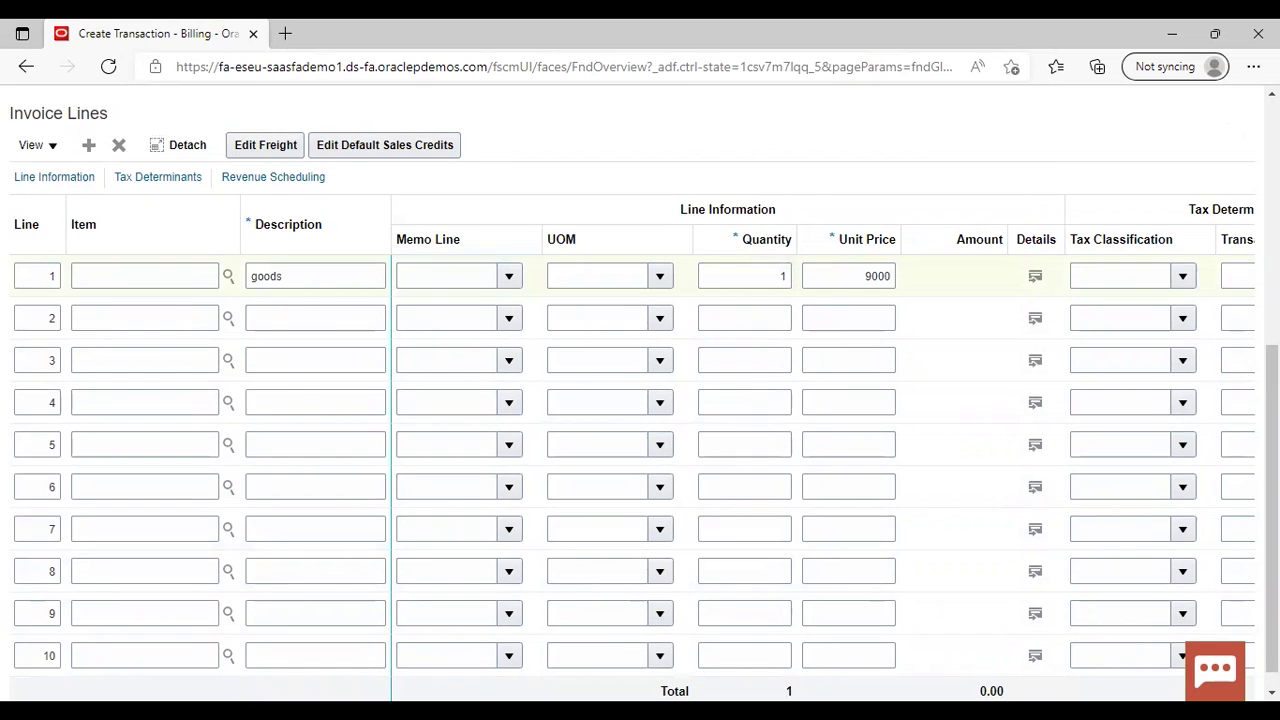
- Complete the Easy Solutions invoice using the Complete and Review option
scroll(1231, 133, "up", 5)
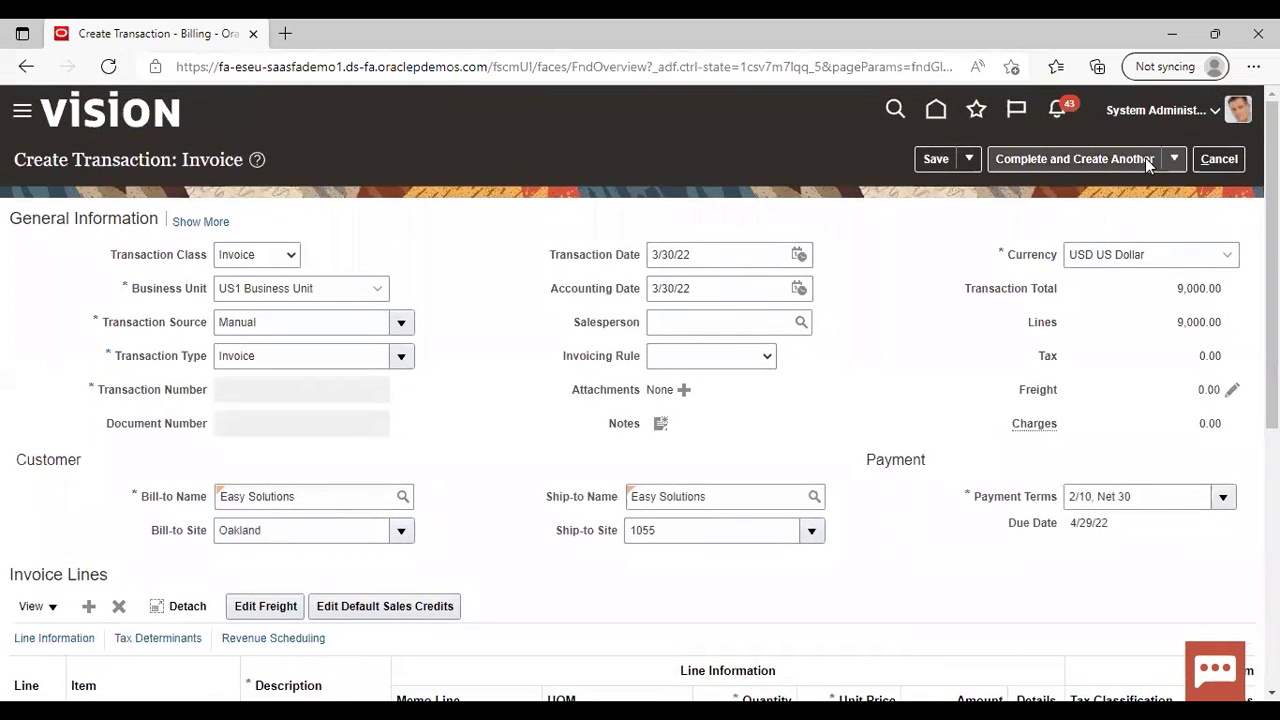
left_click(1176, 158)
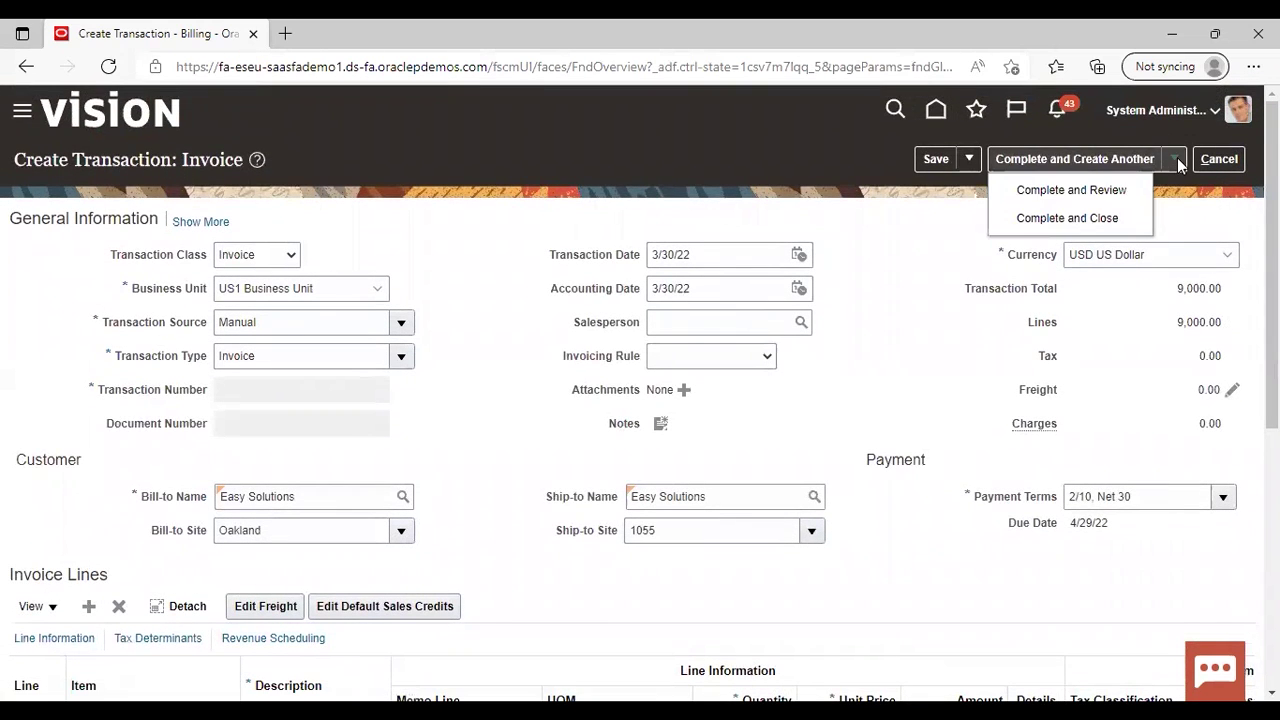
left_click(1128, 190)
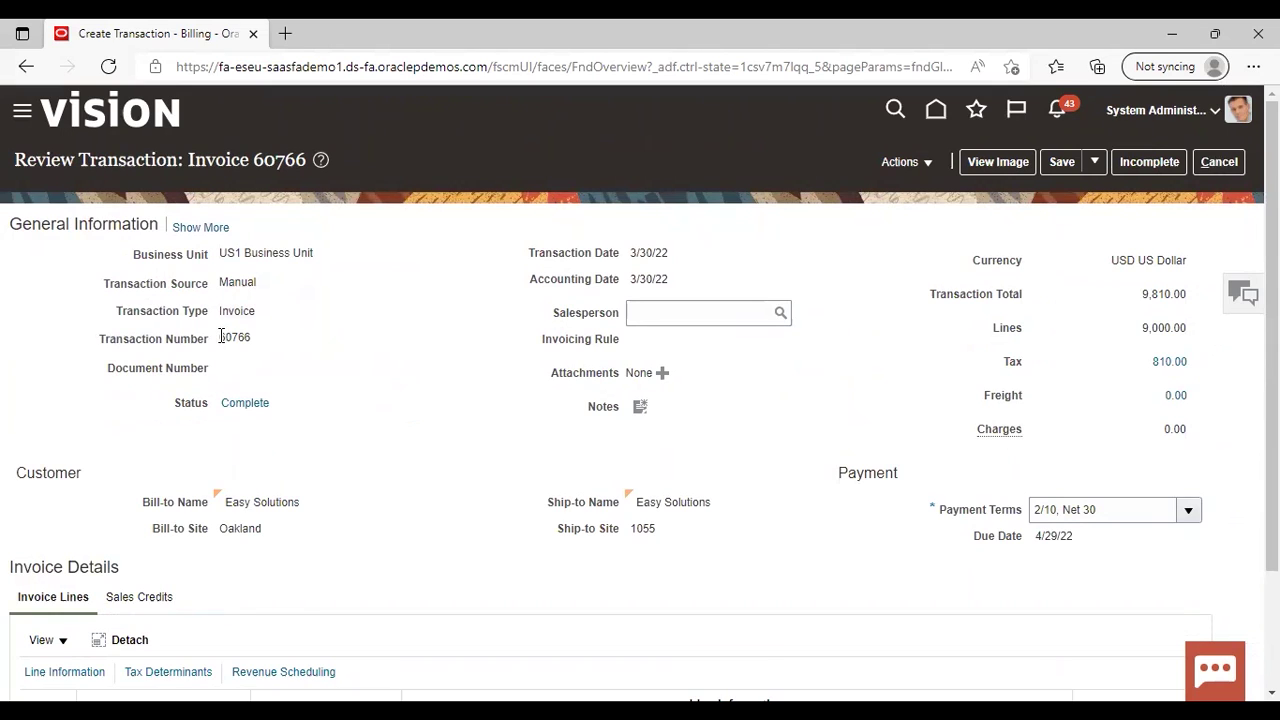
- Check the completed invoice's transaction number and leave the review page, discarding unsaved changes
left_click_drag(221, 336, 262, 337)
left_click(339, 357)
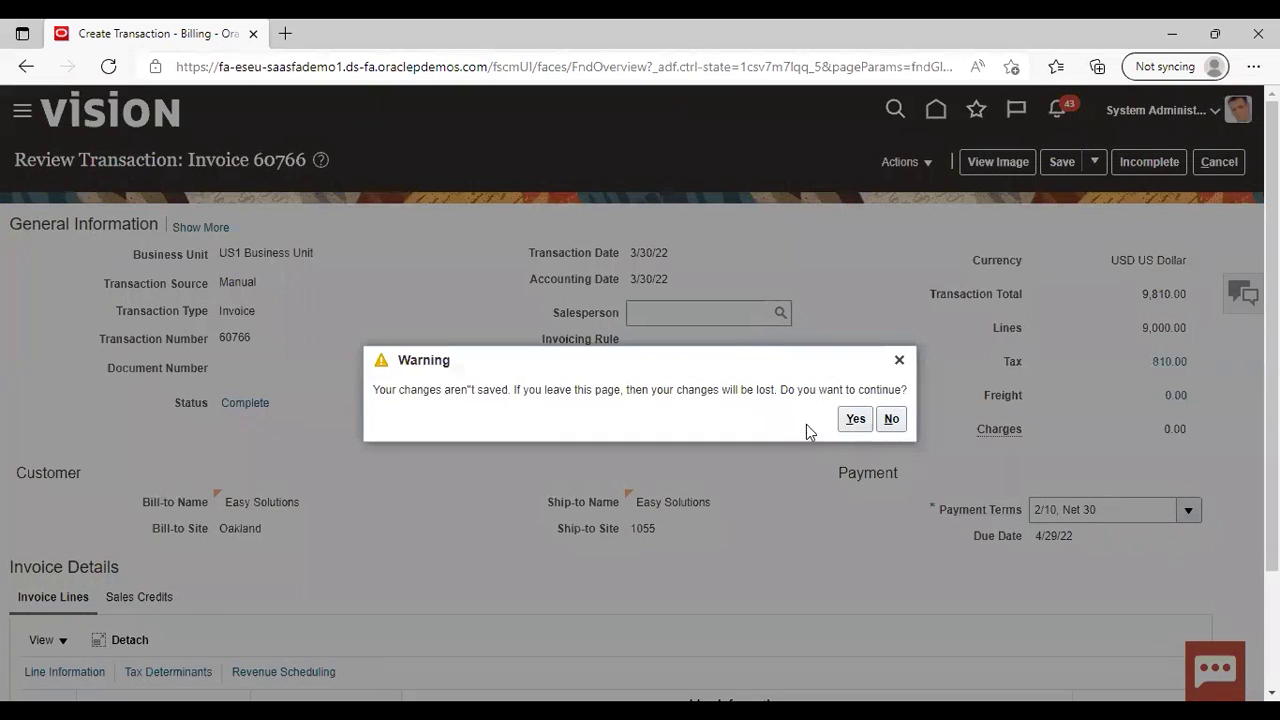
left_click(855, 420)
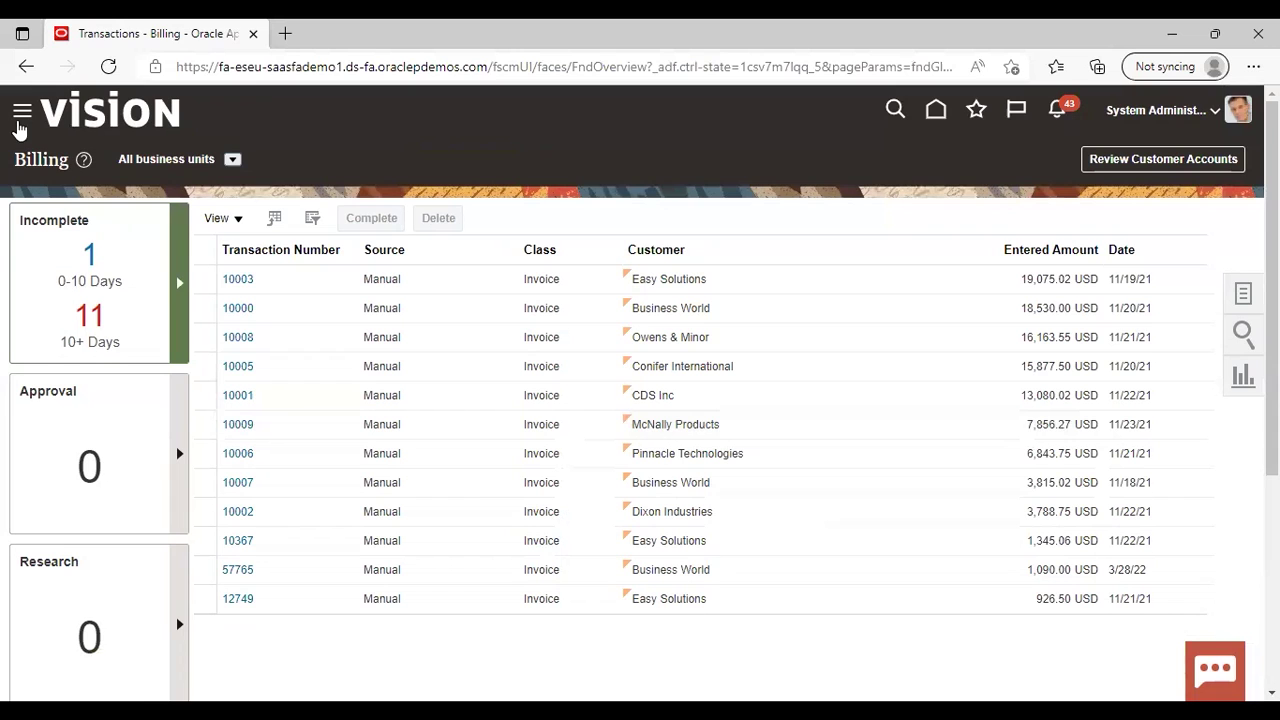
- Open the Create Receipt page in the Accounts Receivable work area
left_click(20, 115)
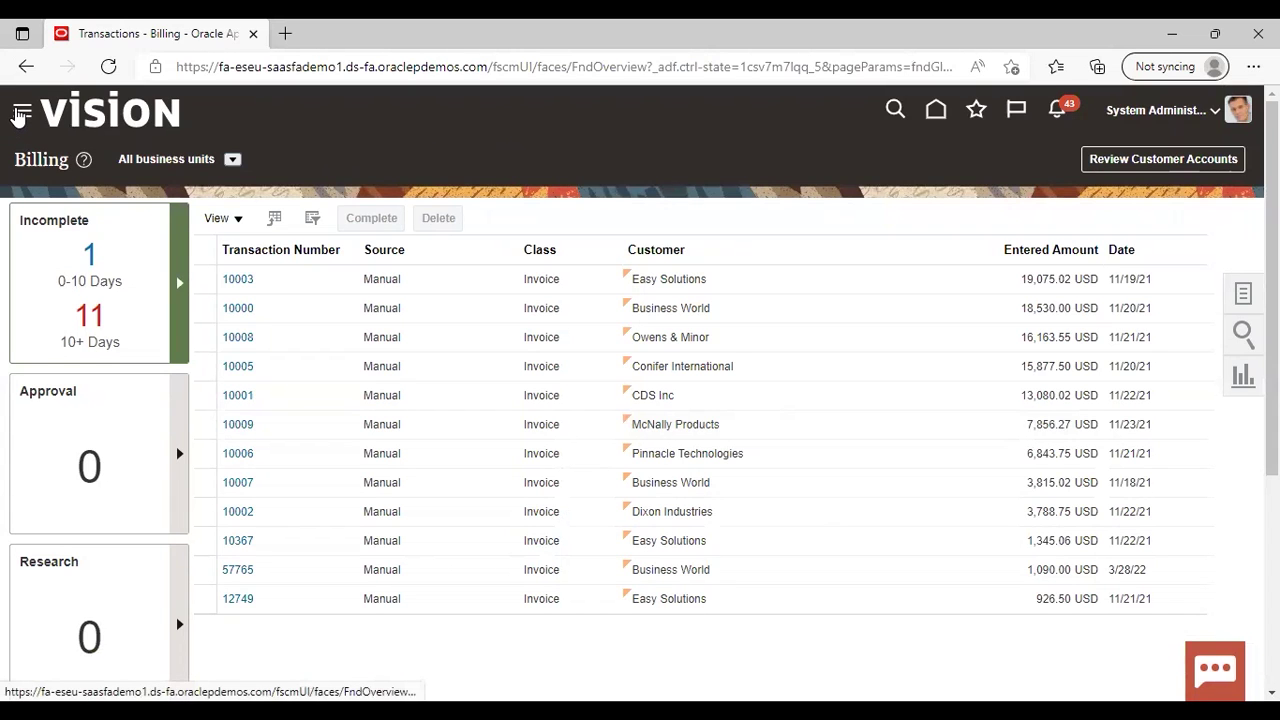
scroll(531, 566, "down", 4)
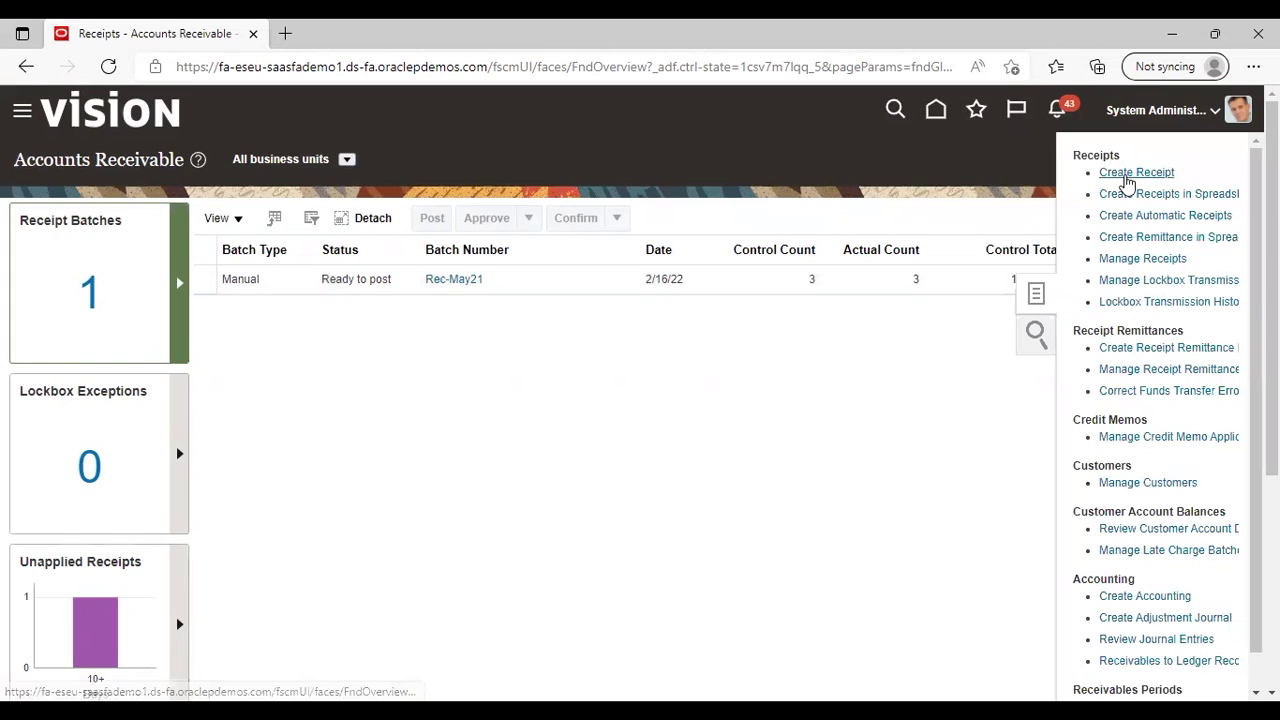
left_click(1124, 174)
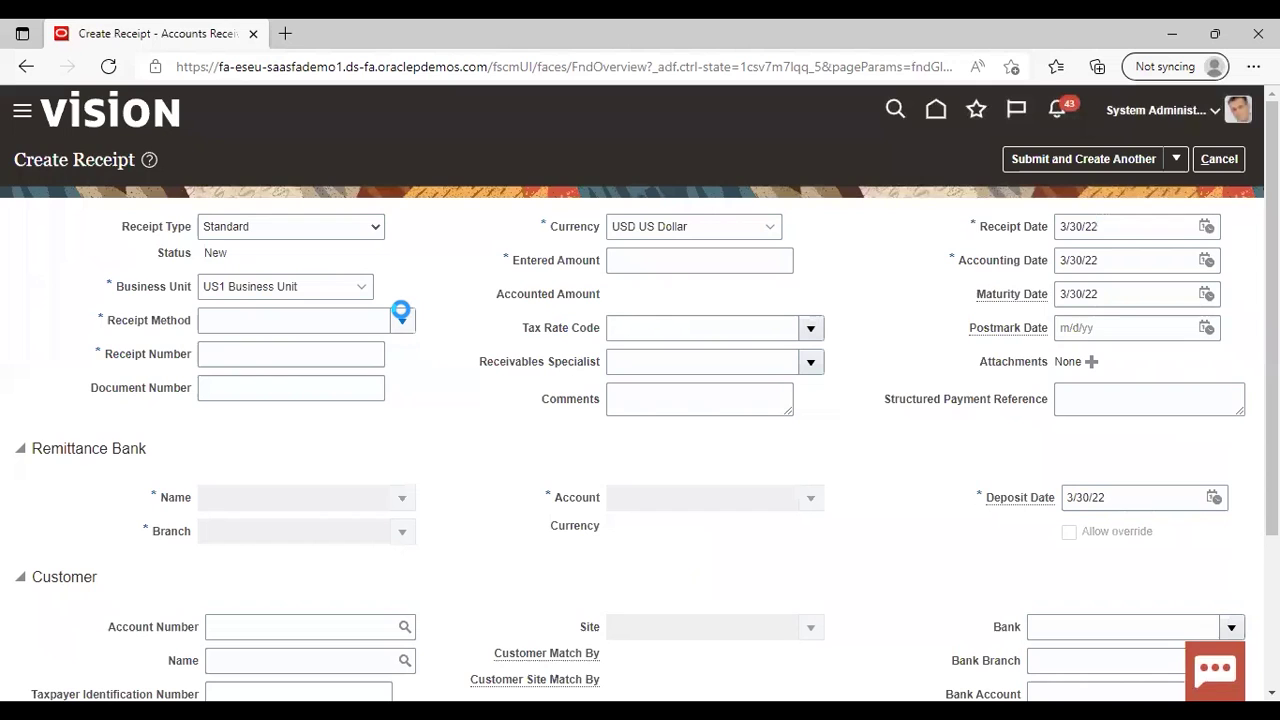
- Set the receipt method to Check (Directly/No Remit) and the receipt number to 224455
left_click(401, 316)
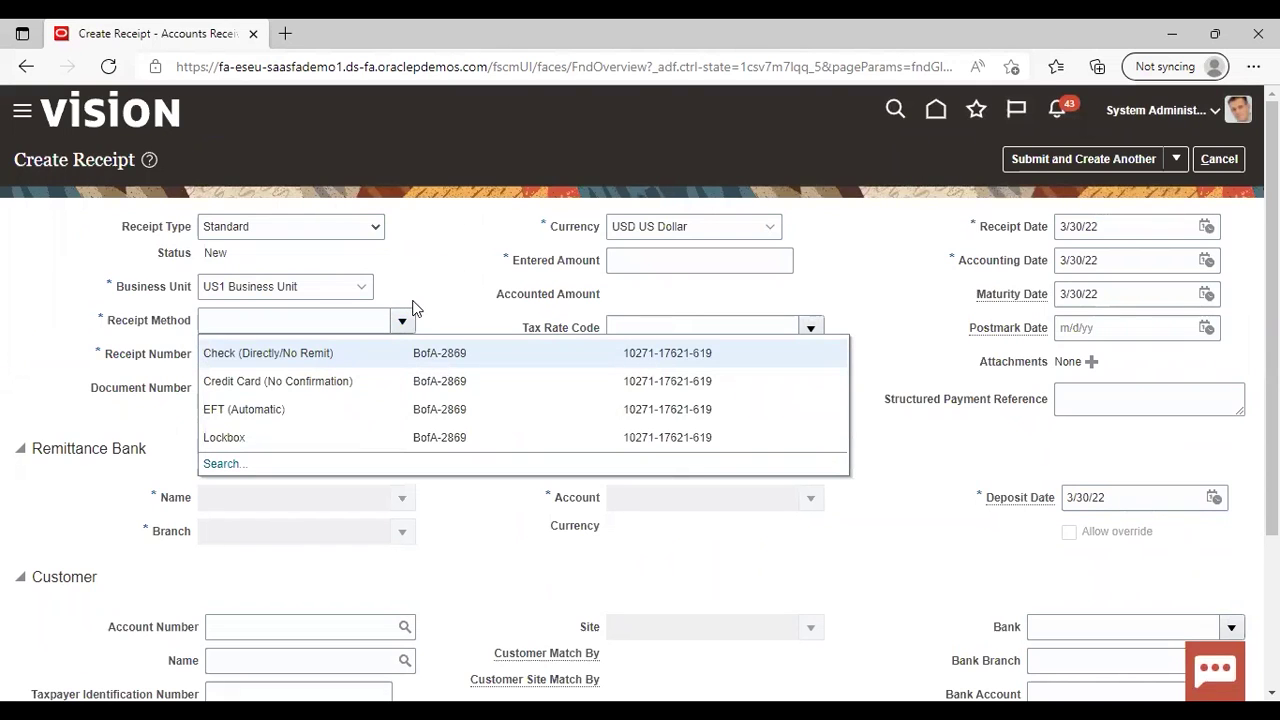
left_click(469, 283)
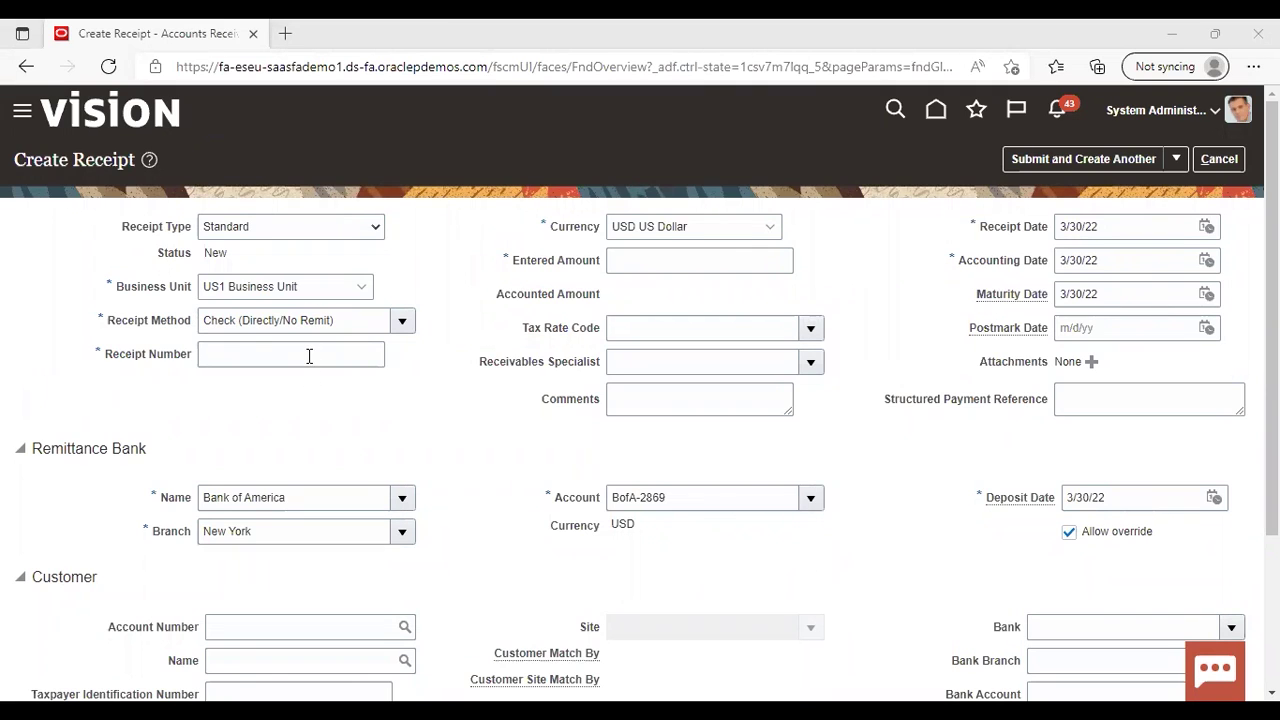
left_click(309, 356)
type("224455")
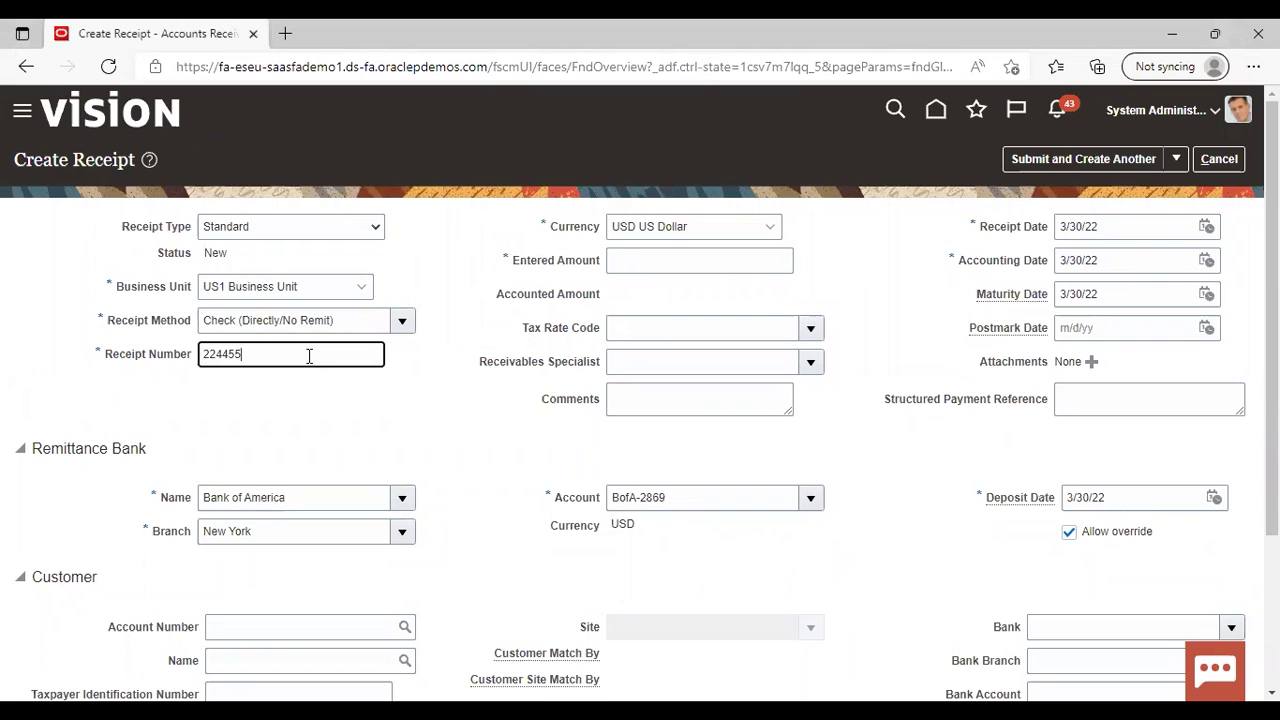
left_click(472, 405)
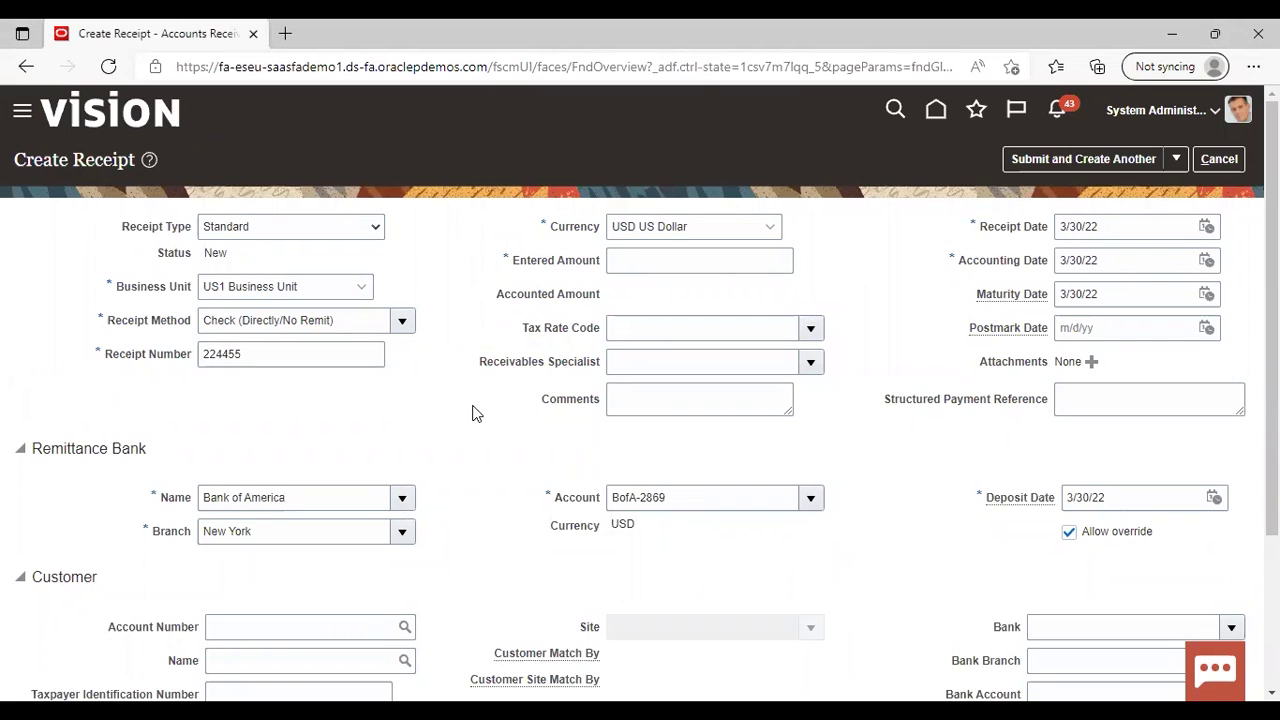
- Enter 10,000 as the receipt's entered amount in US dollars
left_click(734, 264)
type("10")
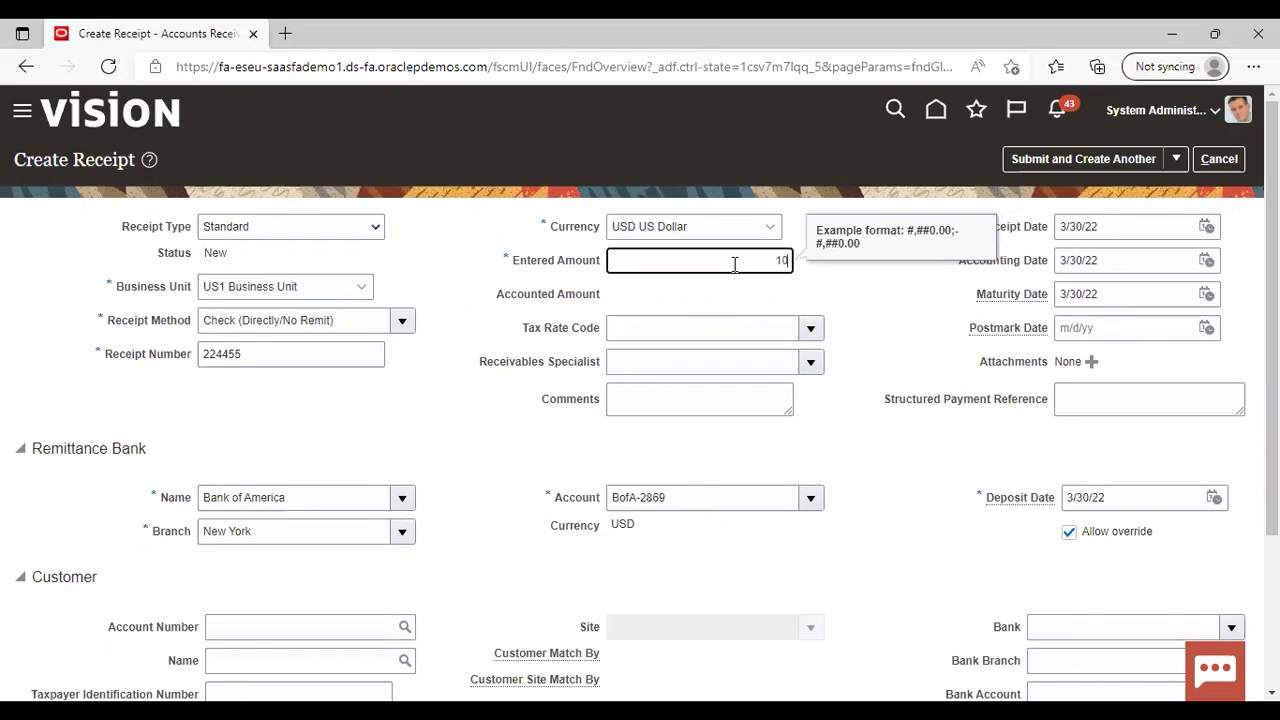
type(",000")
left_click(562, 435)
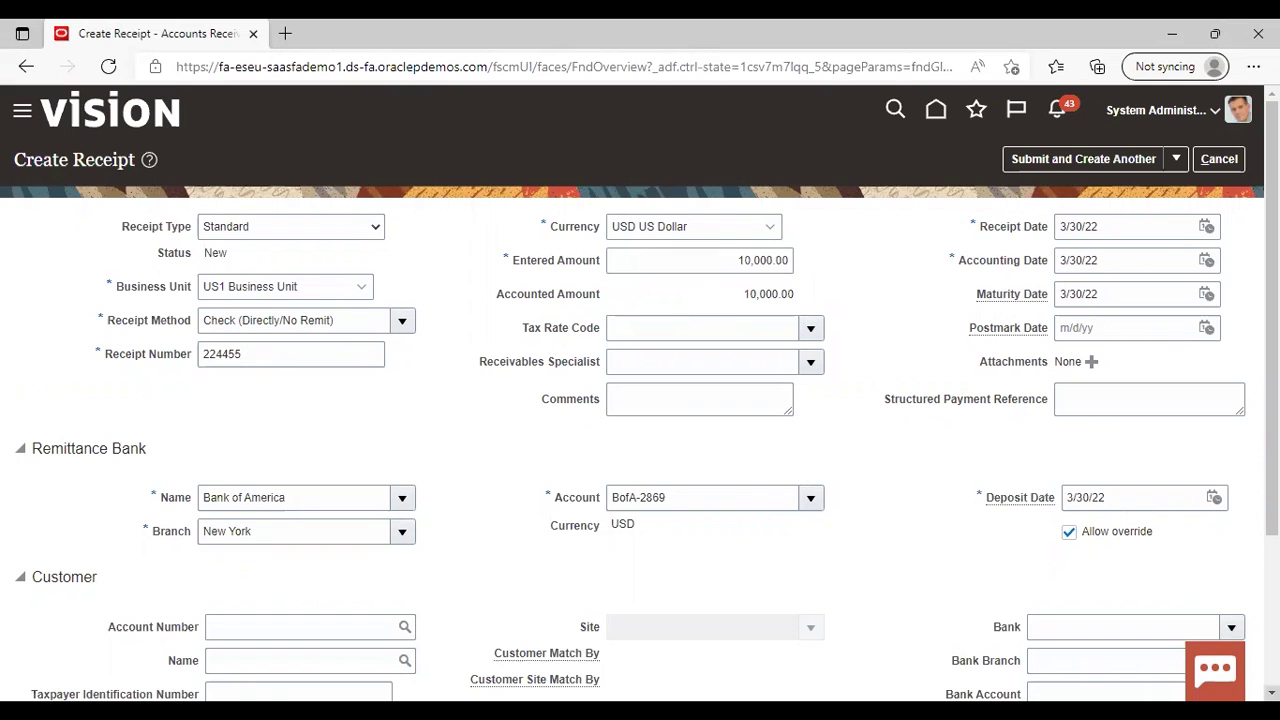
- Search the customer accounts by the name "easy" and assign the Easy Solutions account to the receipt
scroll(630, 388, "down", 2)
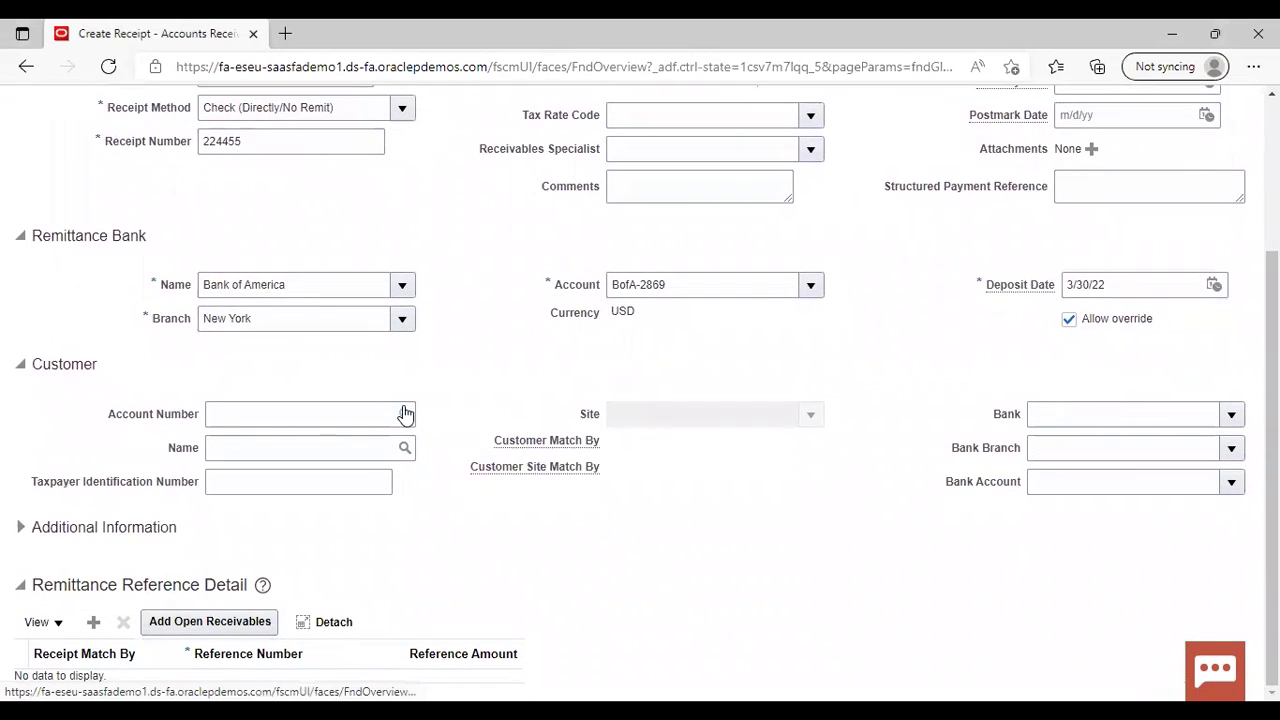
left_click(405, 414)
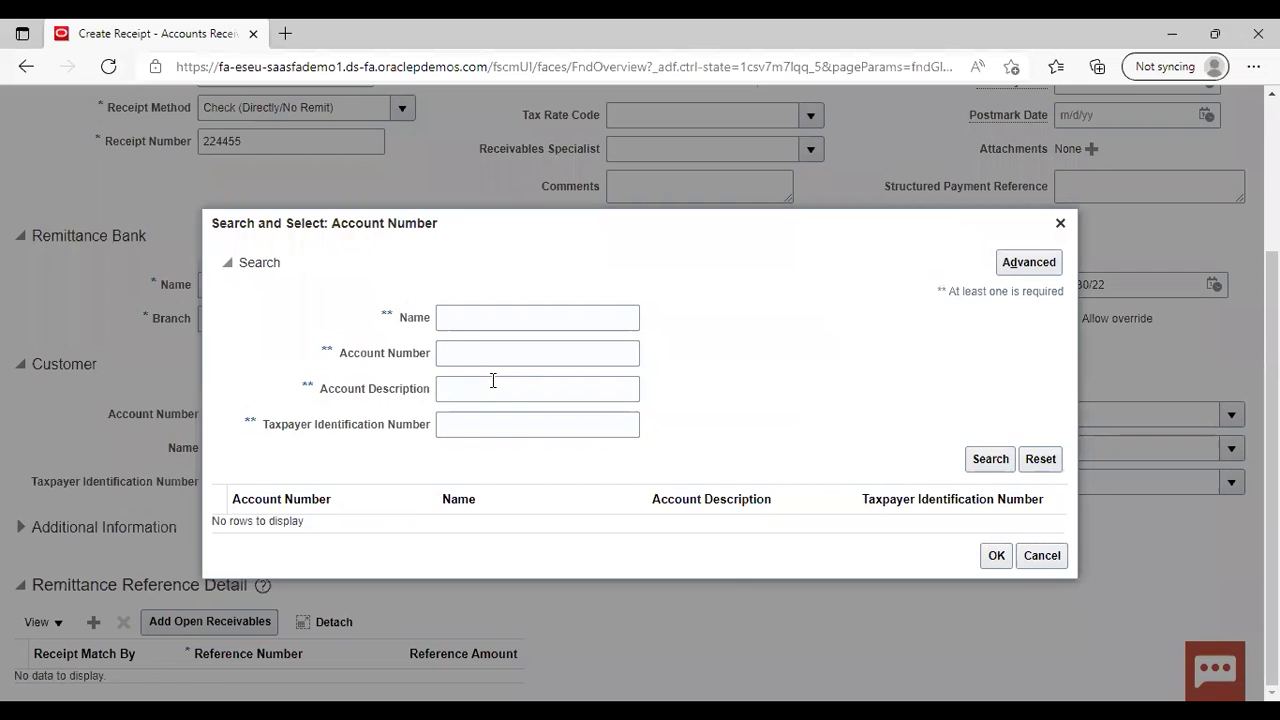
left_click(566, 317)
type("eas")
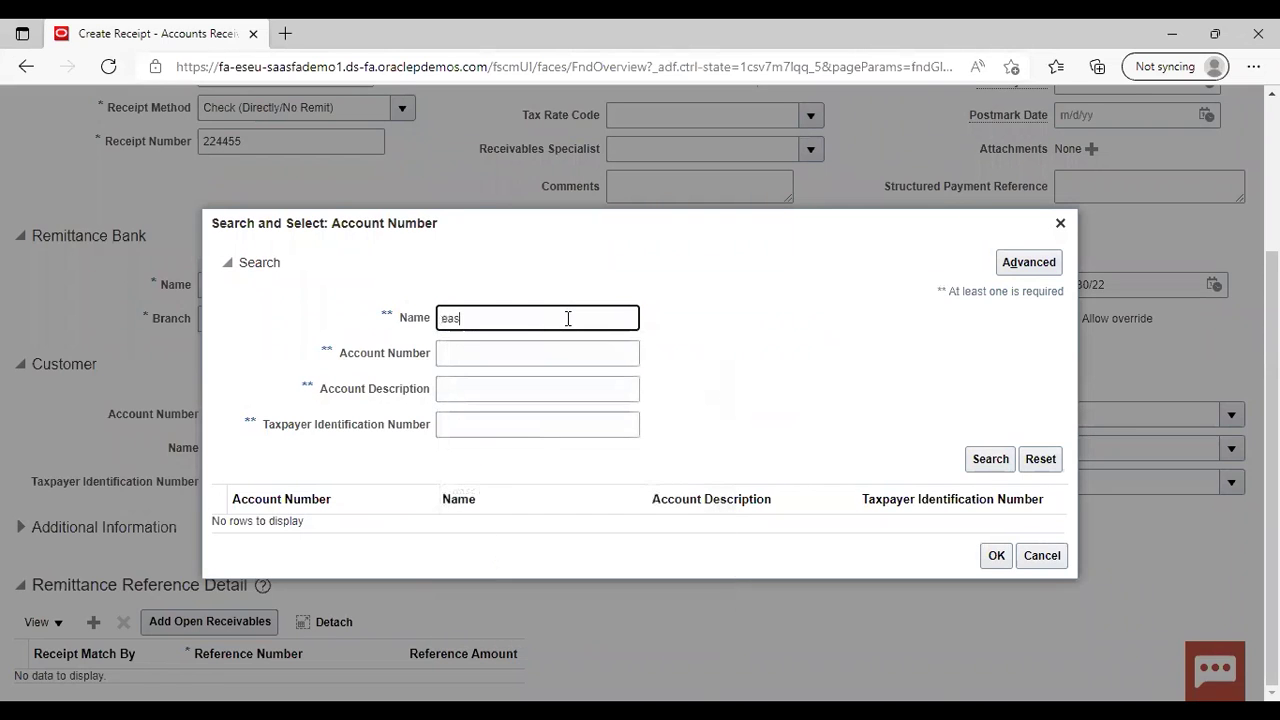
type("y")
key("Return")
left_click(364, 518)
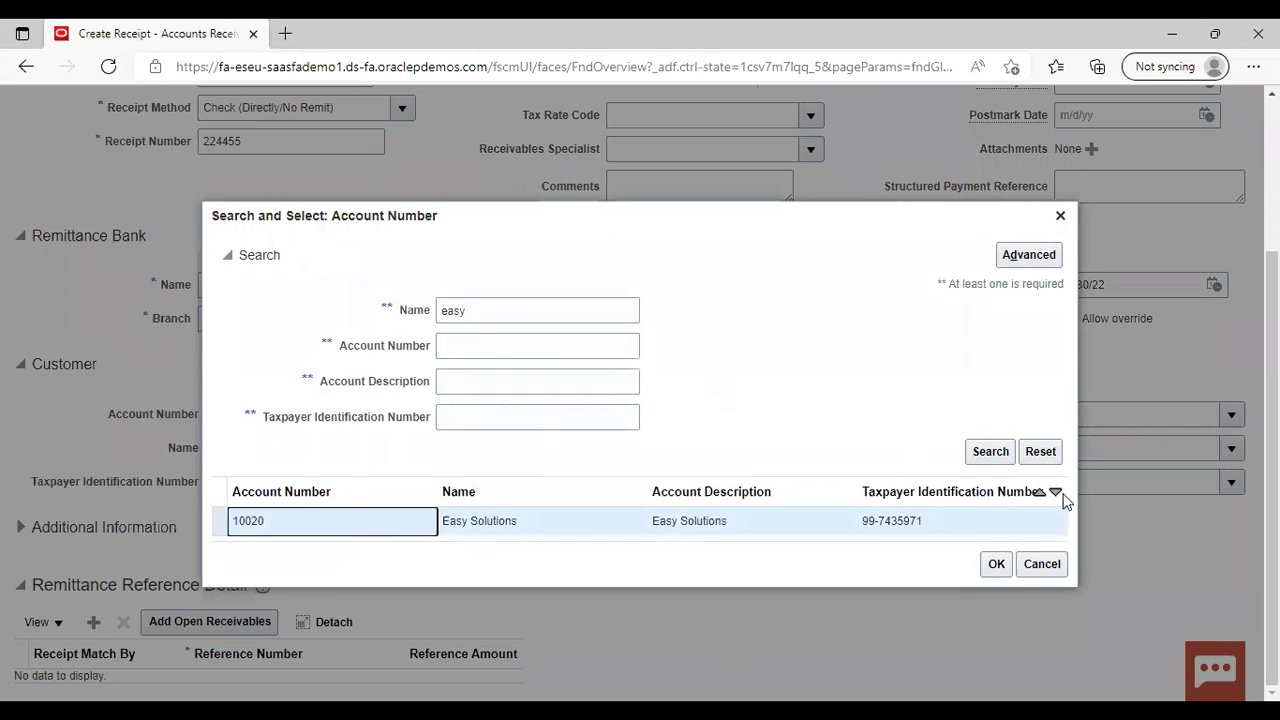
left_click(990, 566)
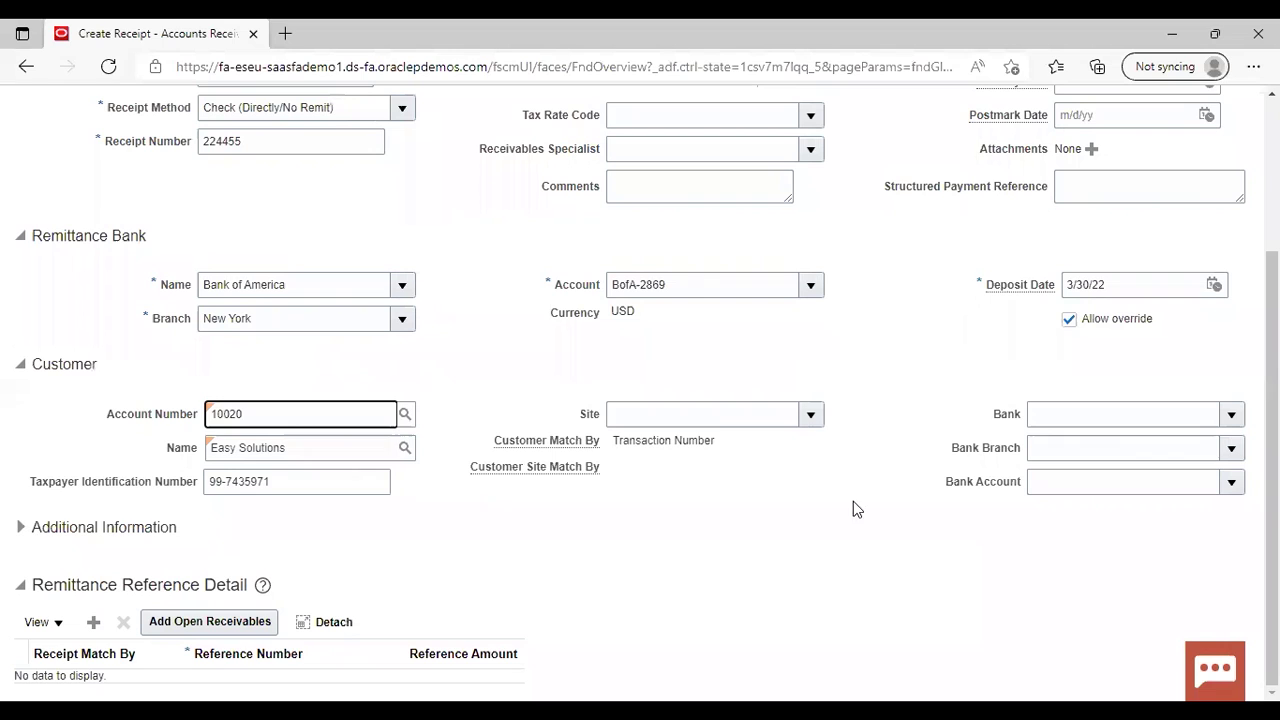
- Set the customer site to Oakland, then submit the receipt and open it for editing
left_click(808, 416)
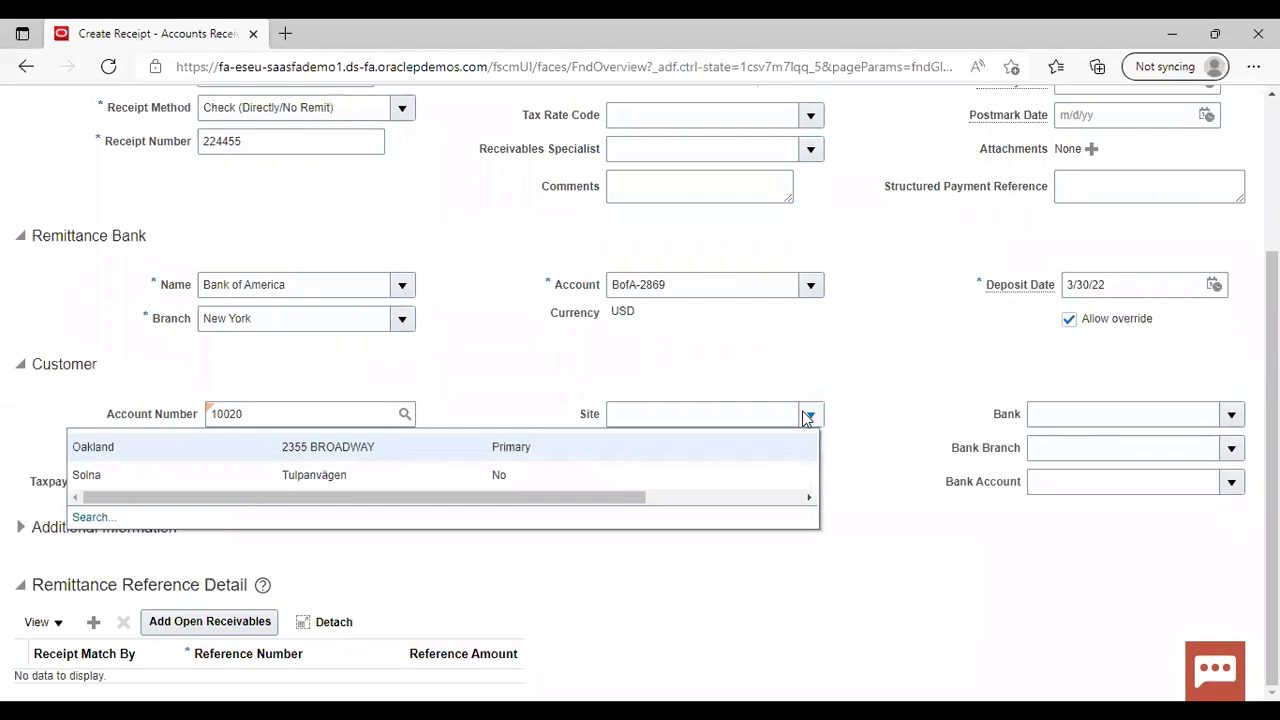
left_click(697, 457)
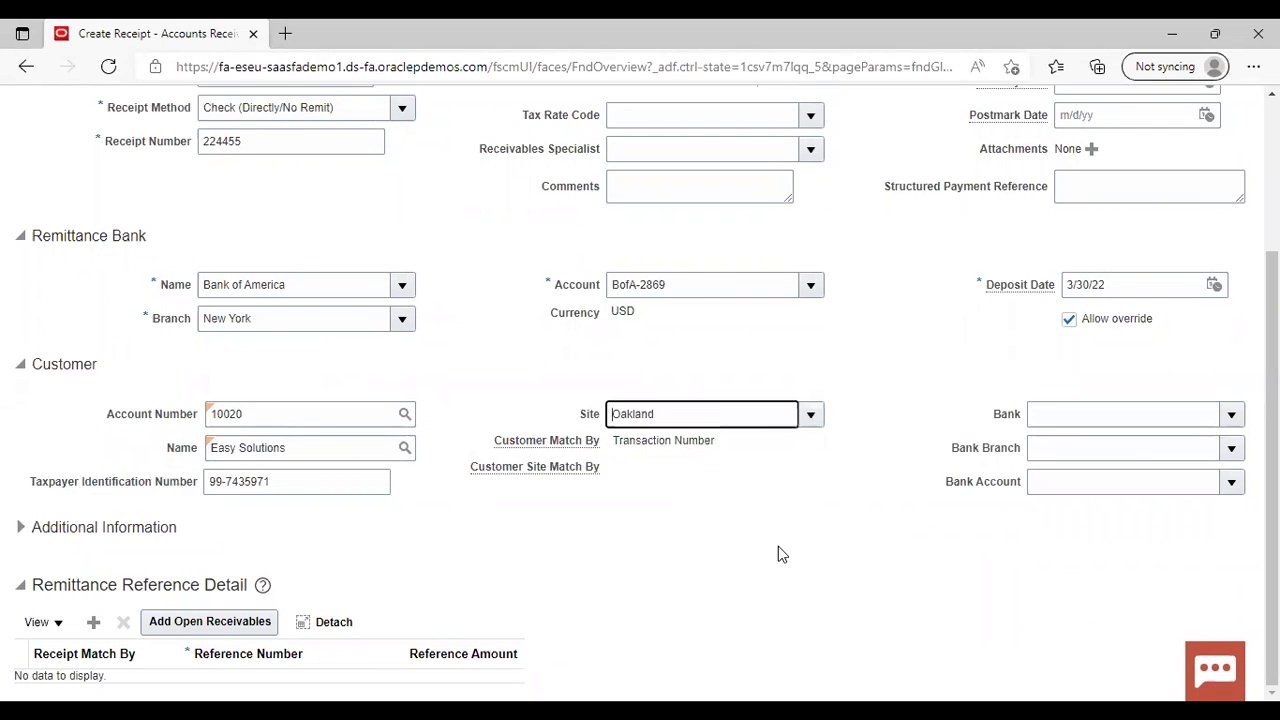
scroll(1199, 131, "up", 2)
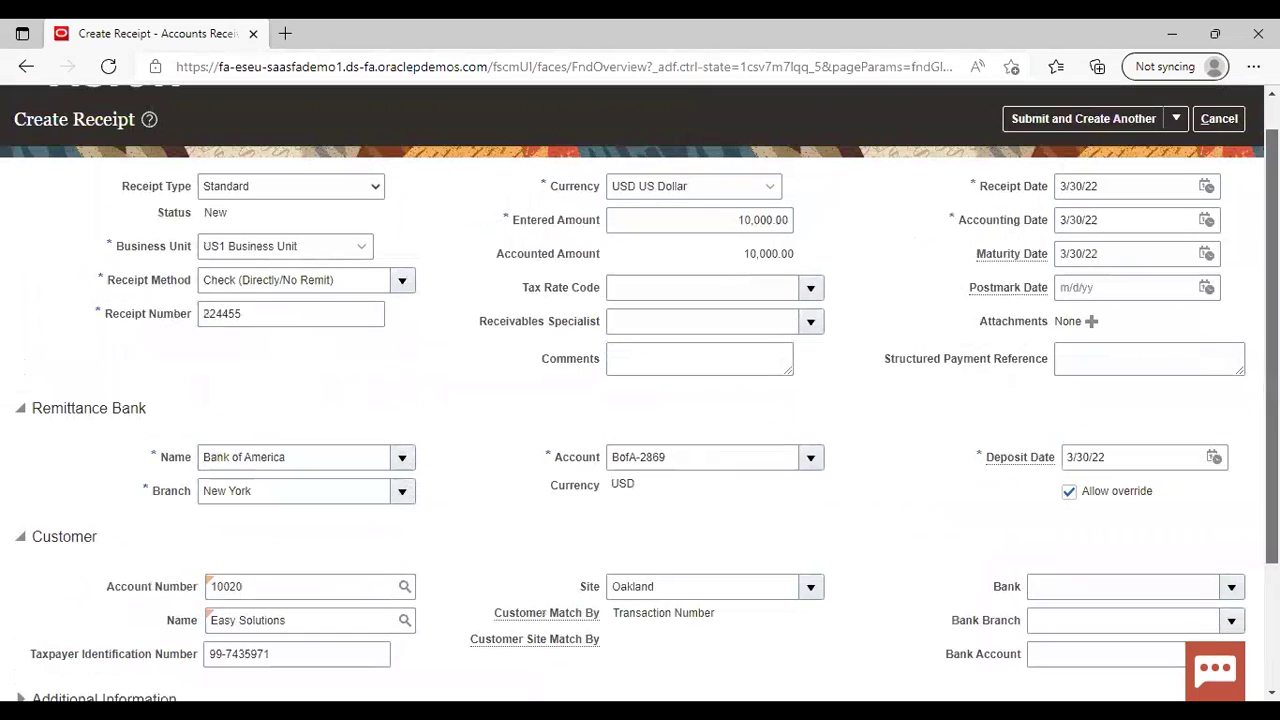
left_click(1175, 119)
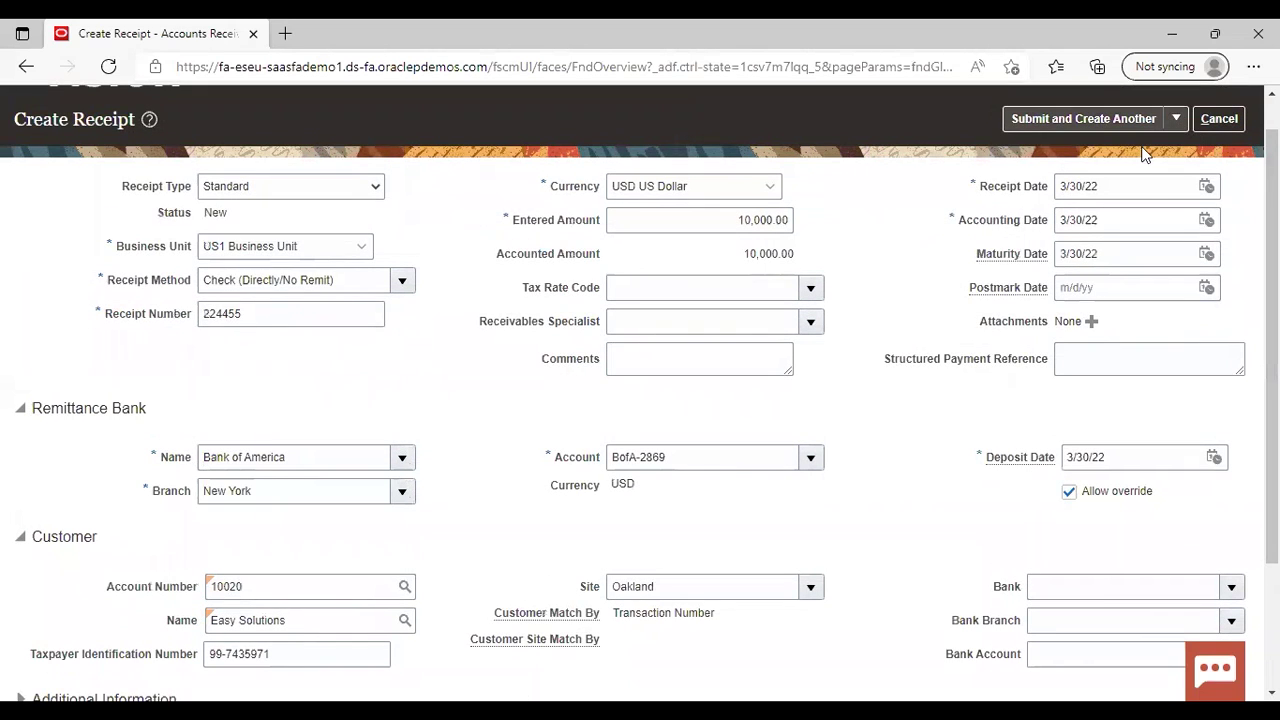
left_click(1097, 177)
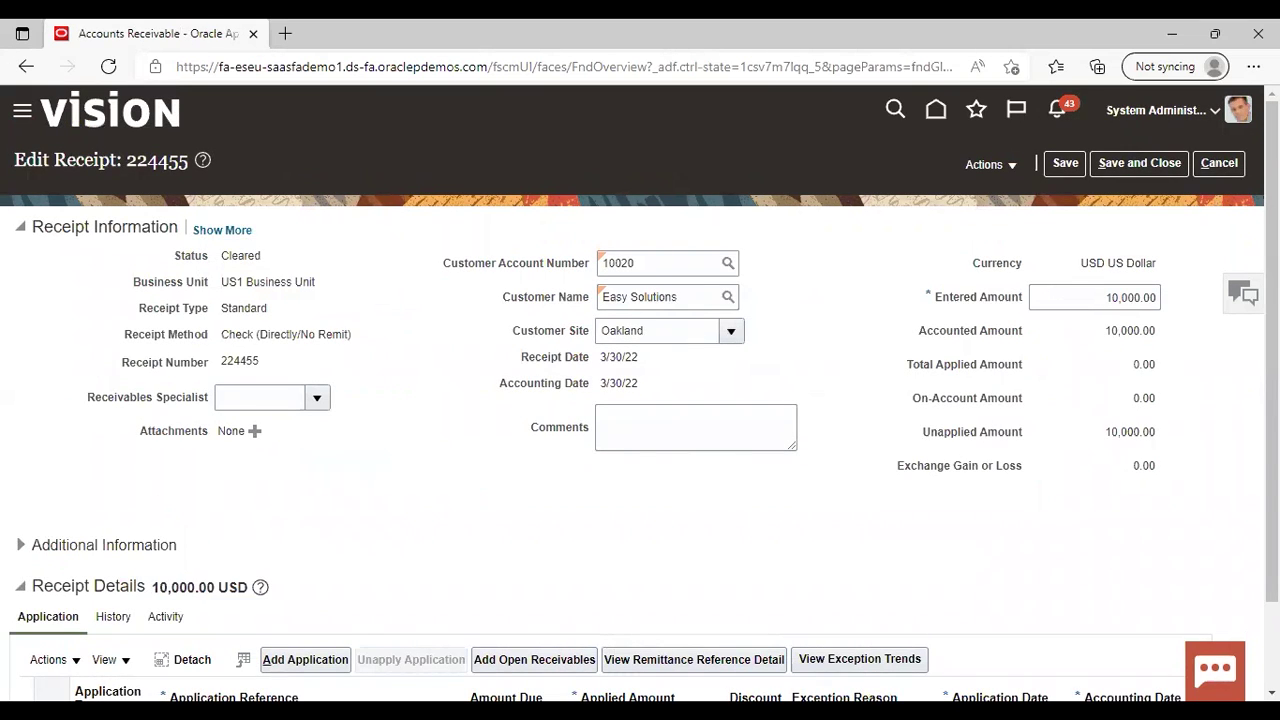
- Add an application to the receipt that applies it to transaction 60766
scroll(1030, 330, "down", 2)
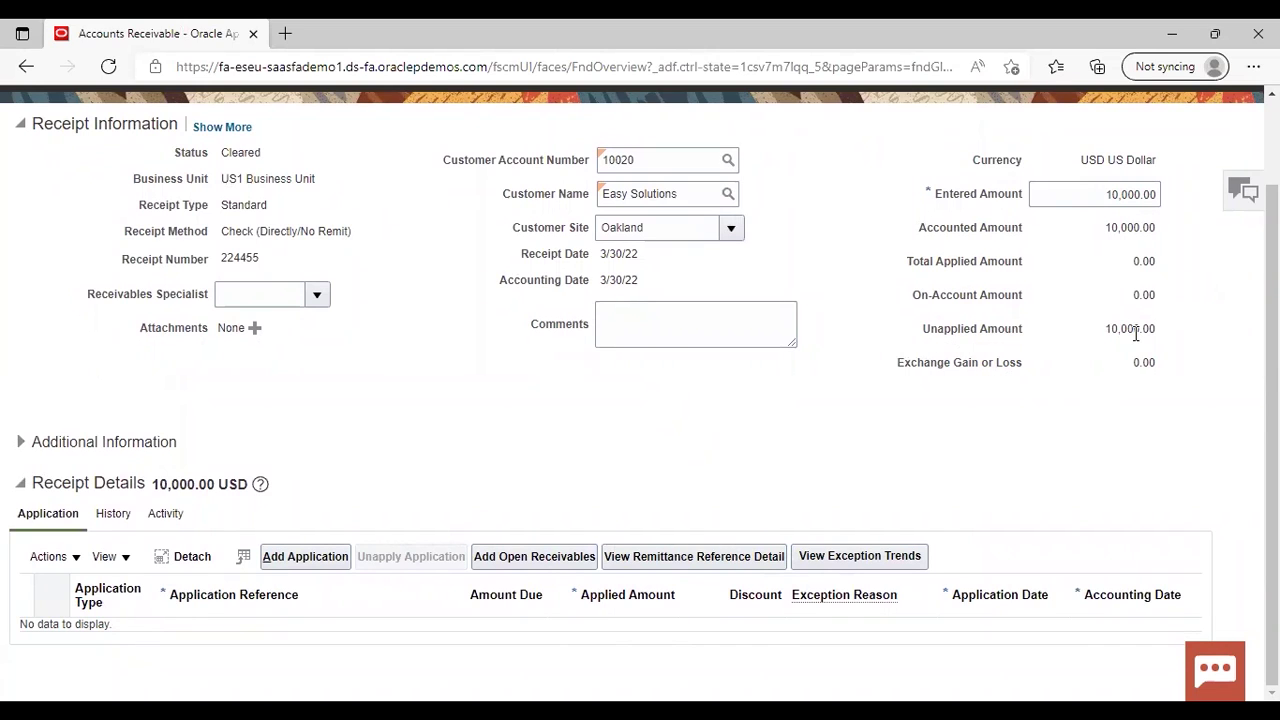
left_click(306, 558)
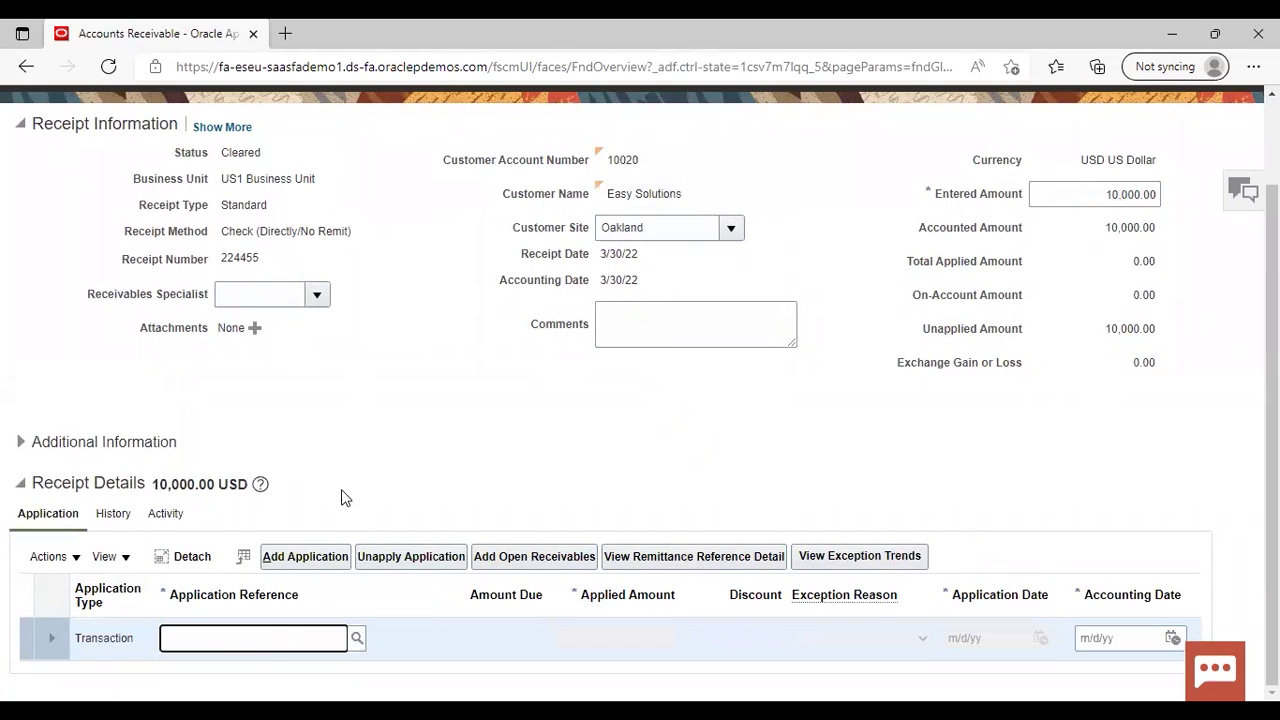
type("60766")
key("Tab")
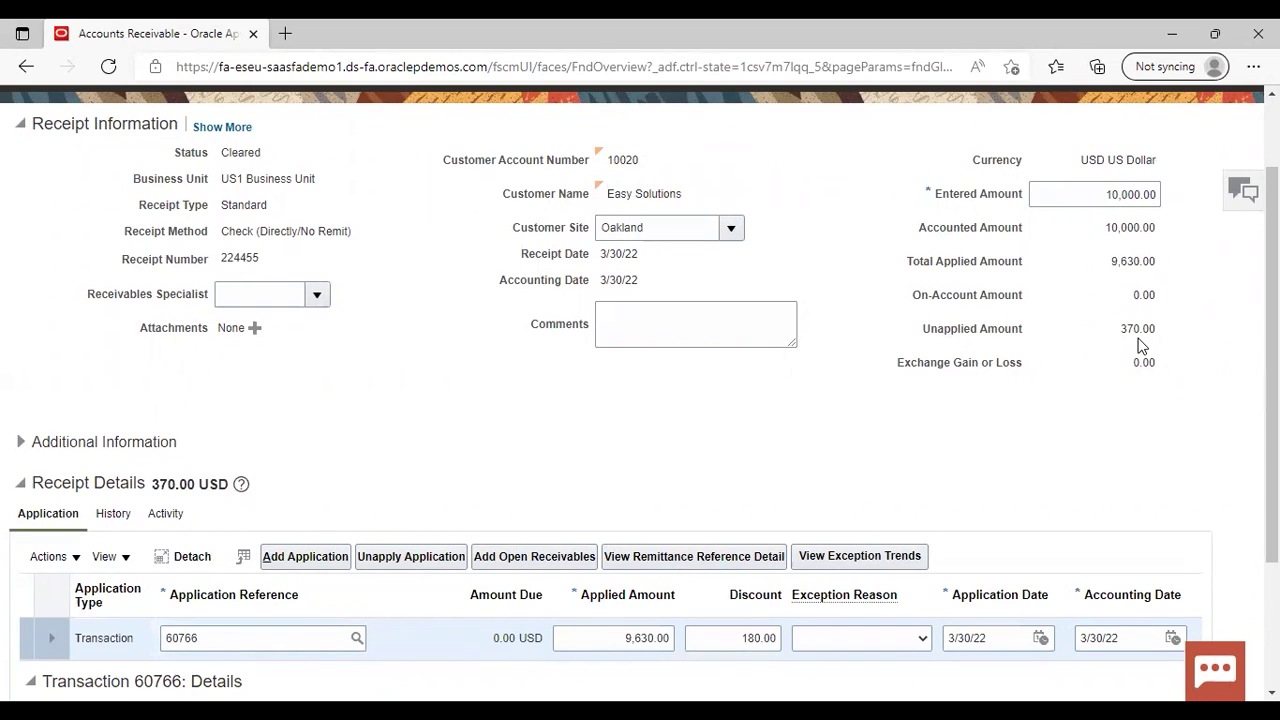
- Create an on-account application of 370.00 USD dated 3/30/22 for the receipt's unapplied amount and save the receipt
scroll(1243, 557, "down", 2)
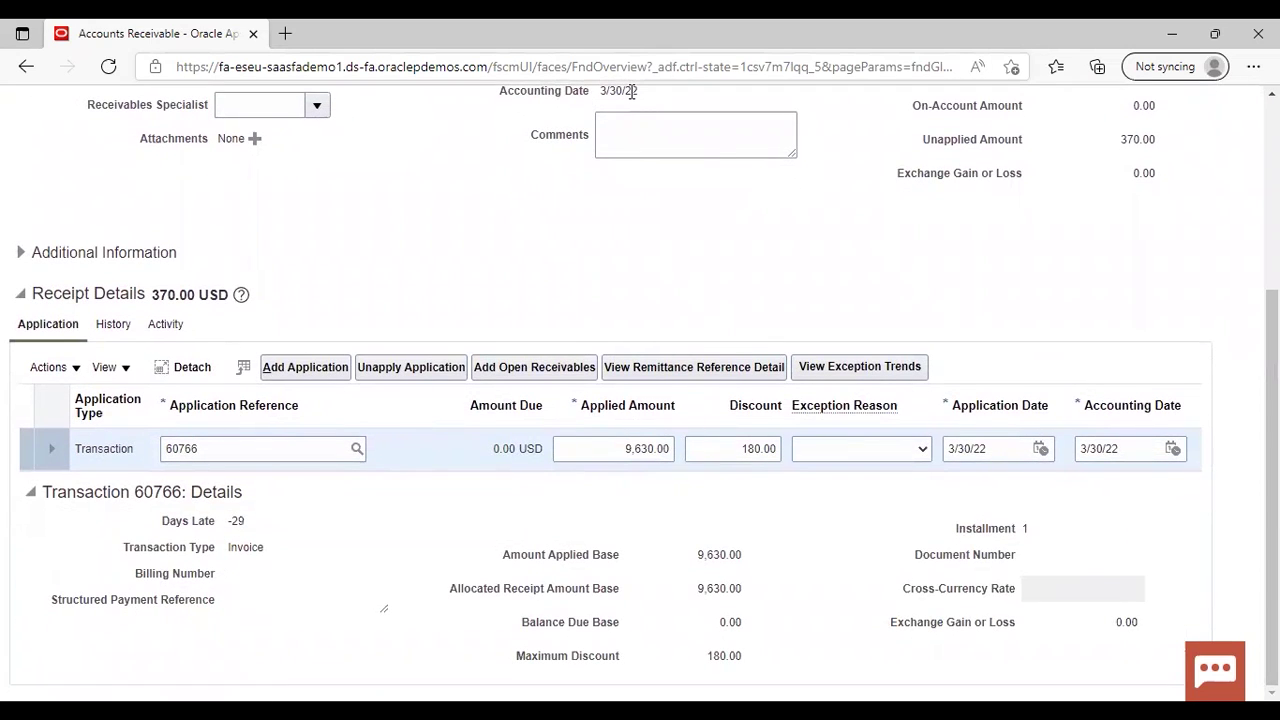
scroll(632, 91, "up", 2)
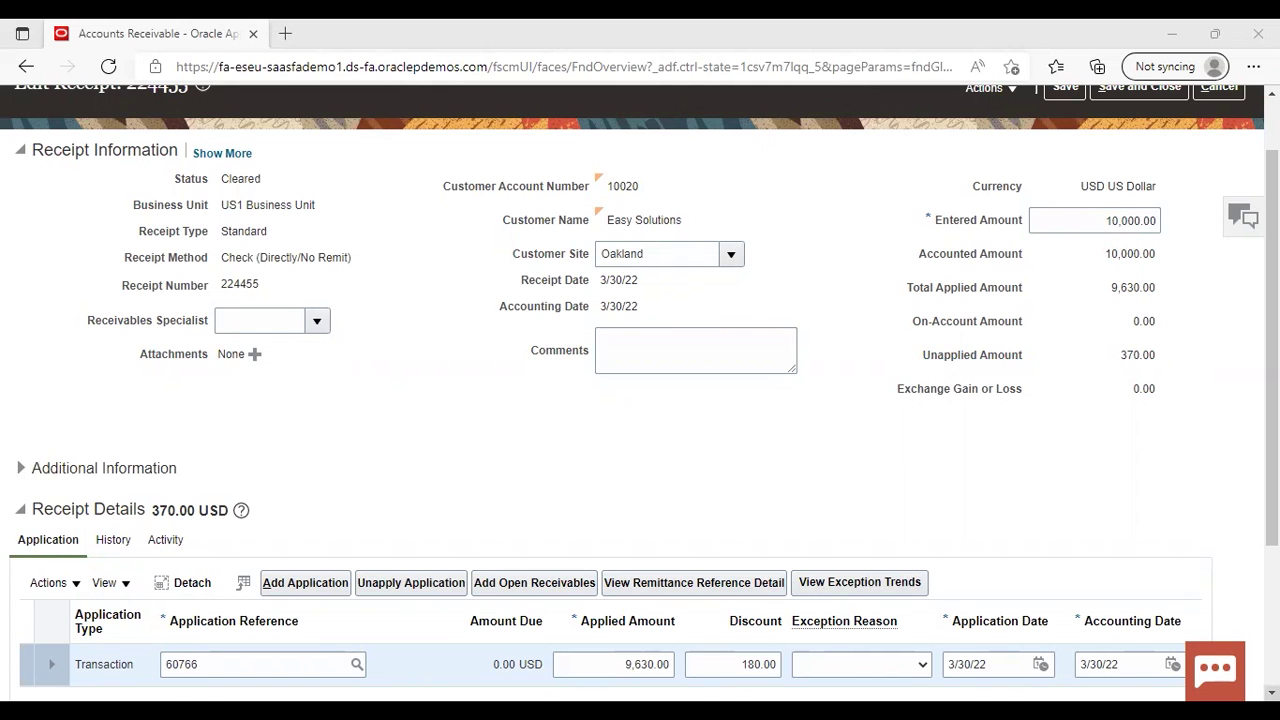
scroll(1272, 692, "down", 3)
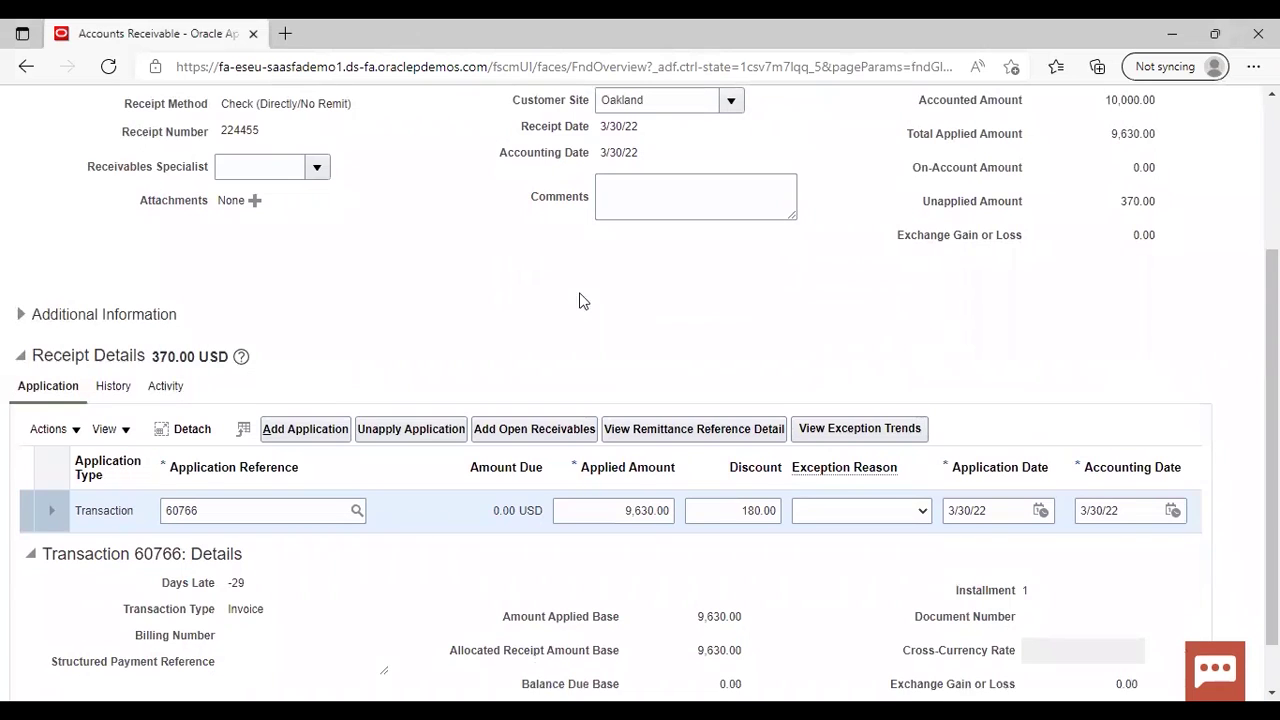
left_click(48, 428)
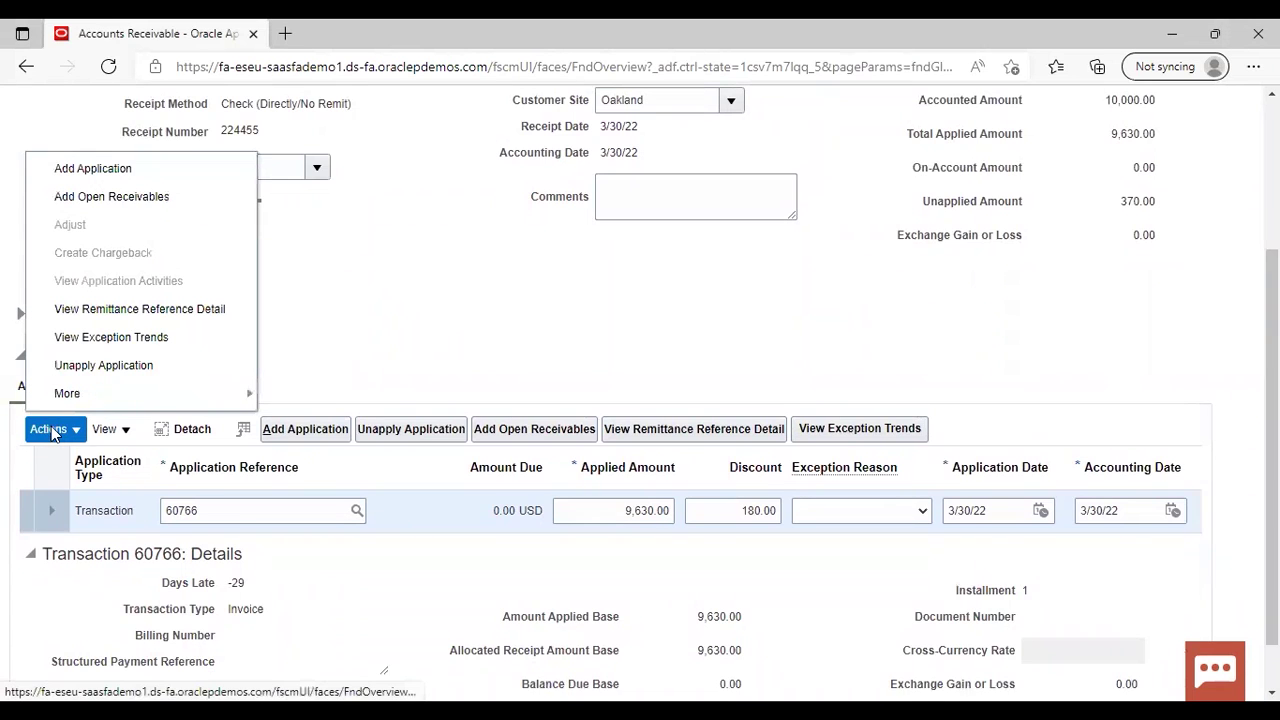
mouse_move(67, 396)
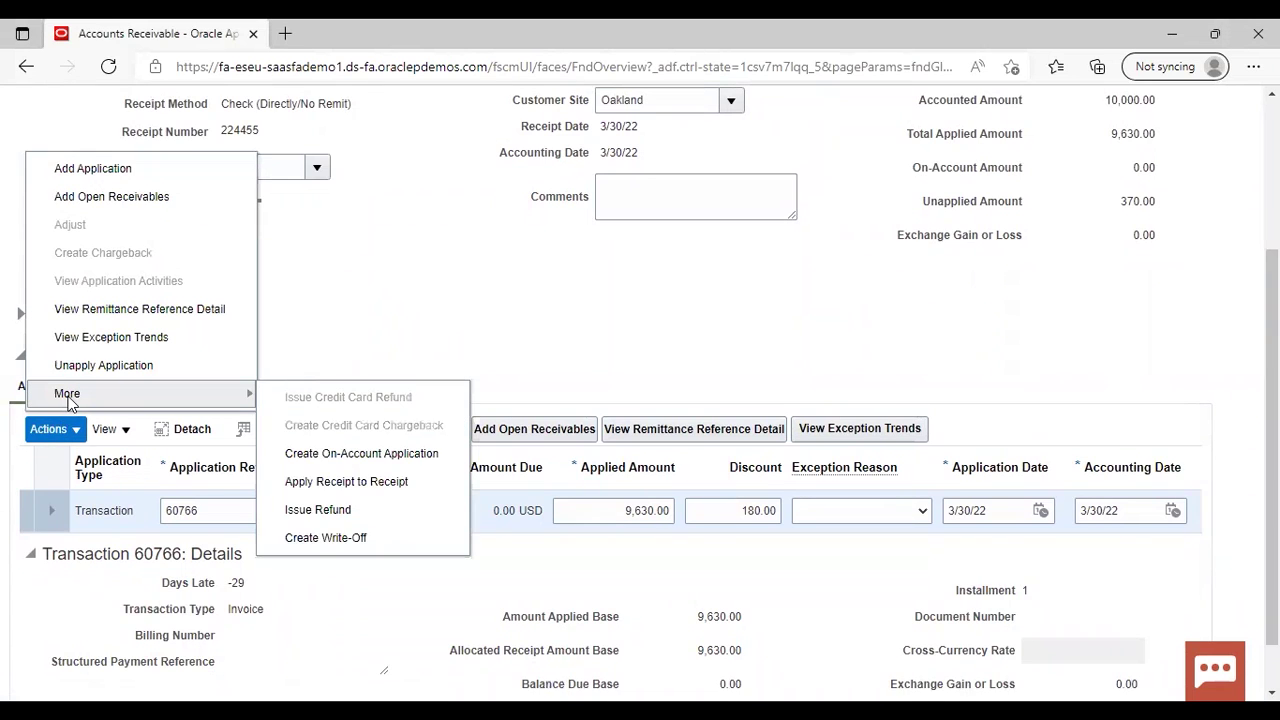
left_click(300, 455)
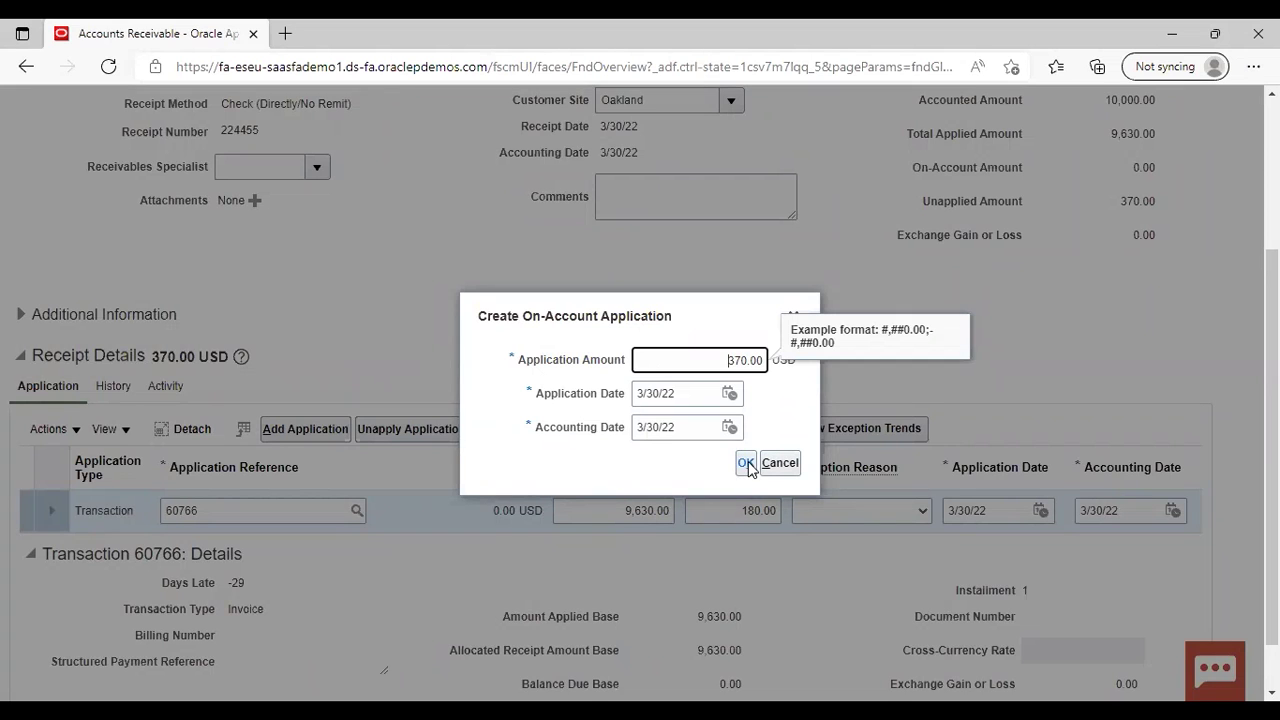
left_click(746, 463)
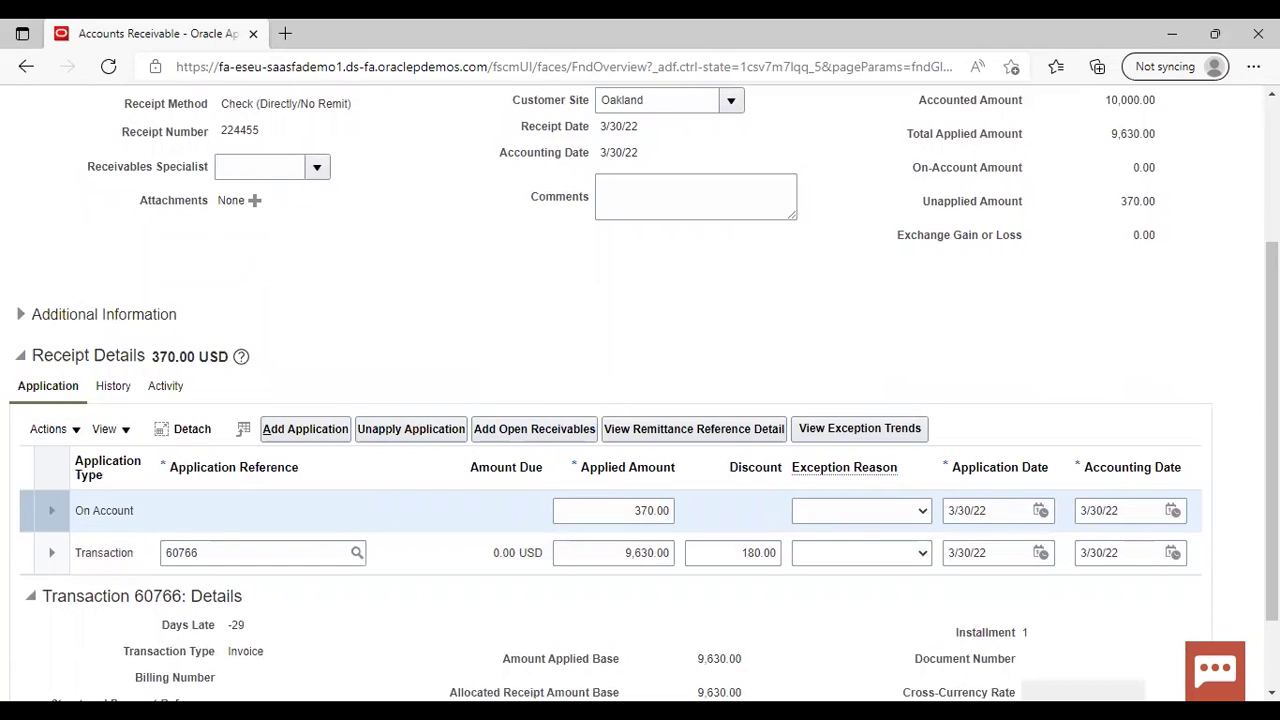
scroll(1027, 126, "up", 3)
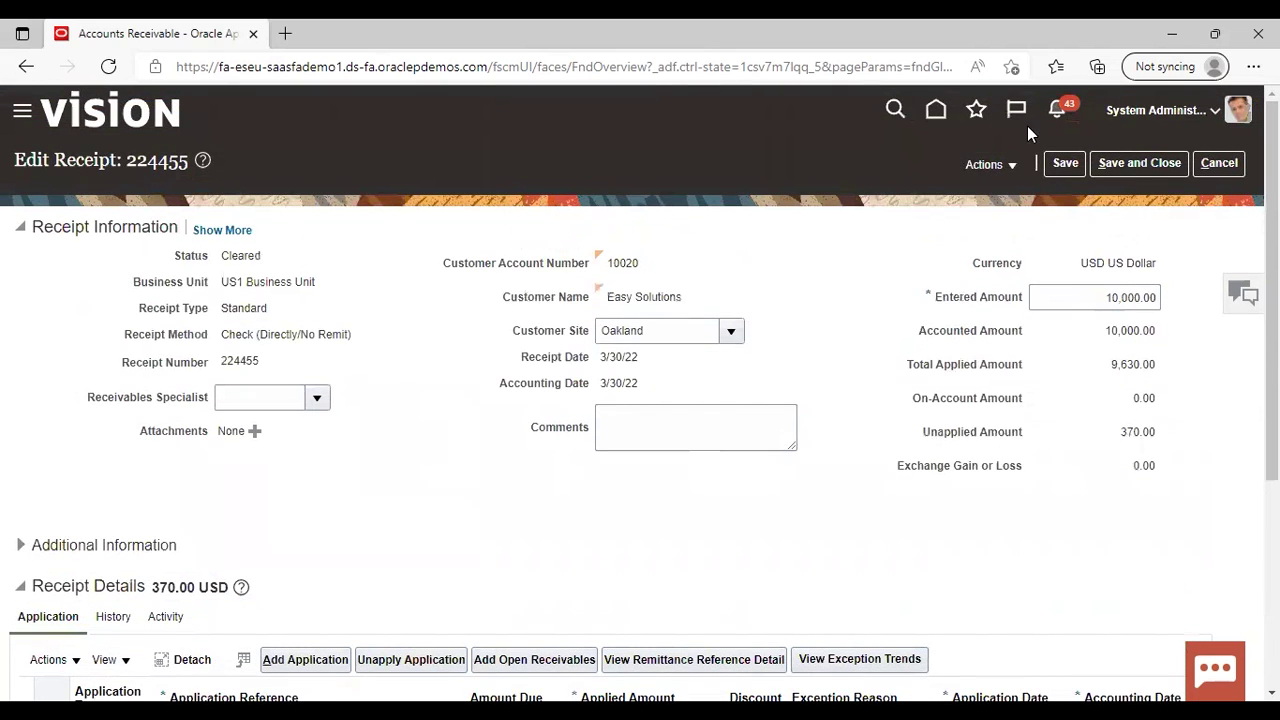
left_click(1074, 169)
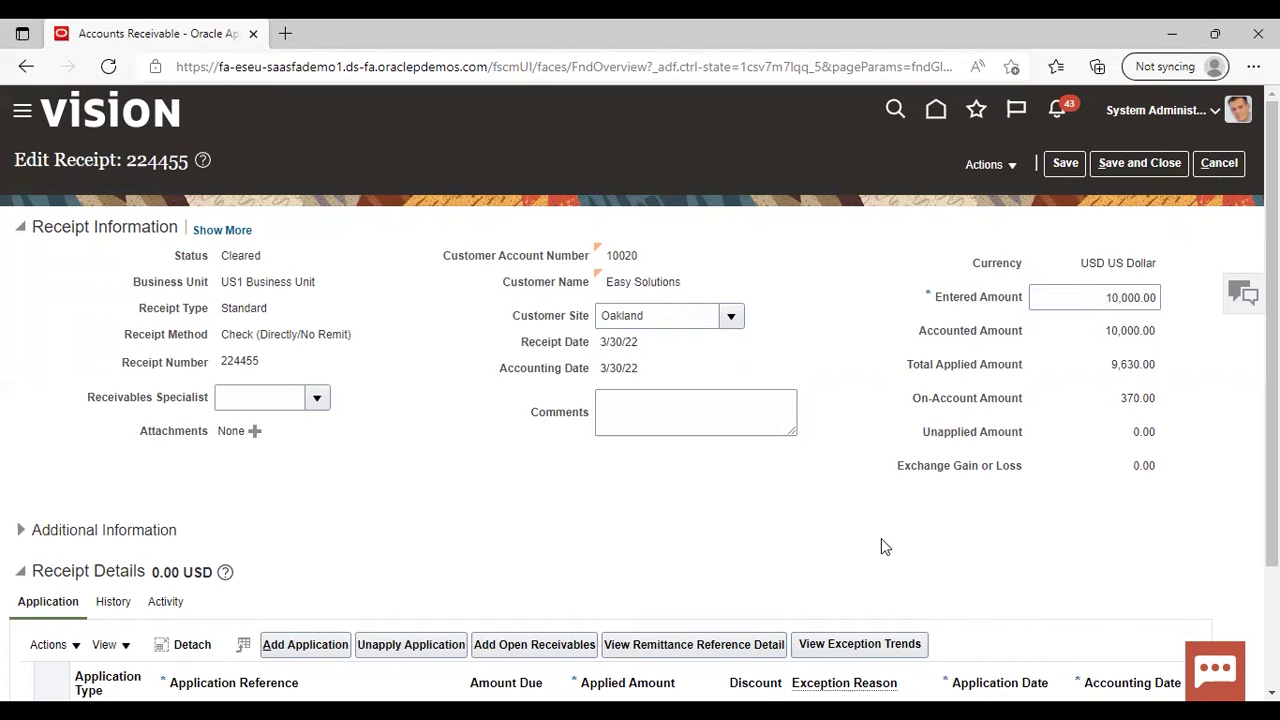
- Unapply the receipt's on-account application with an unapply accounting date of 3/30/22
scroll(640, 400, "down", 2)
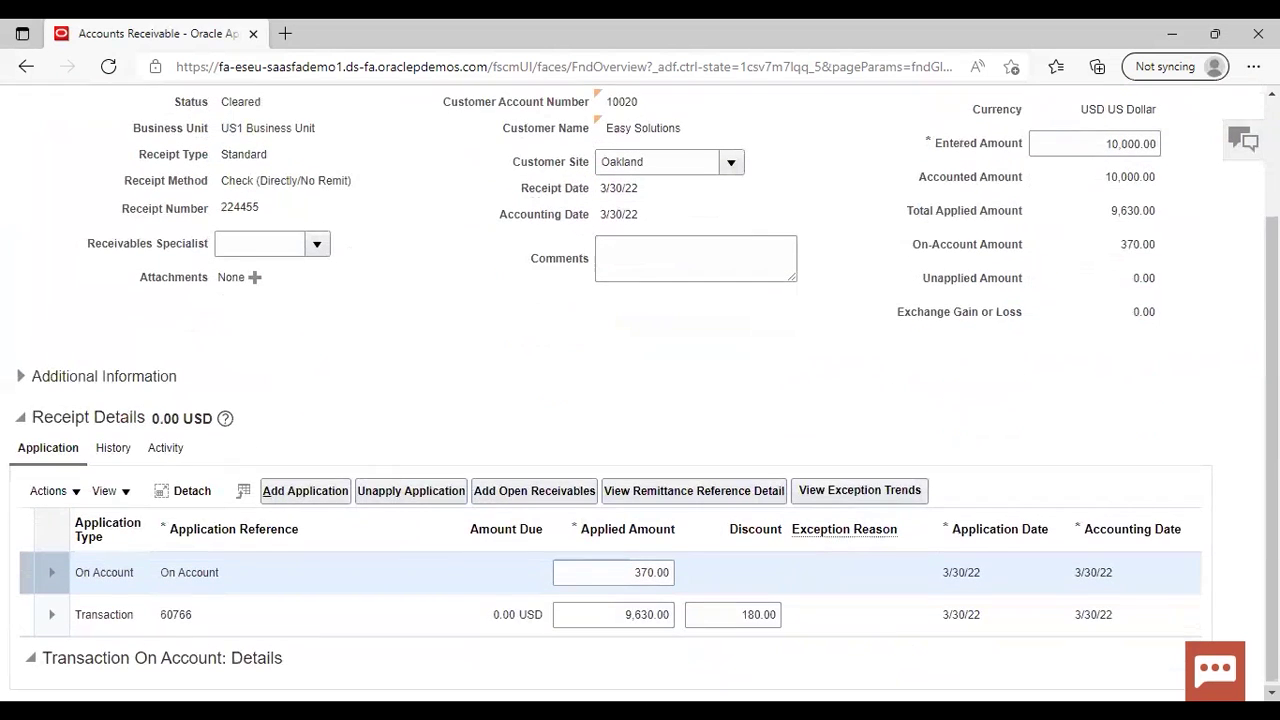
scroll(931, 449, "up", 2)
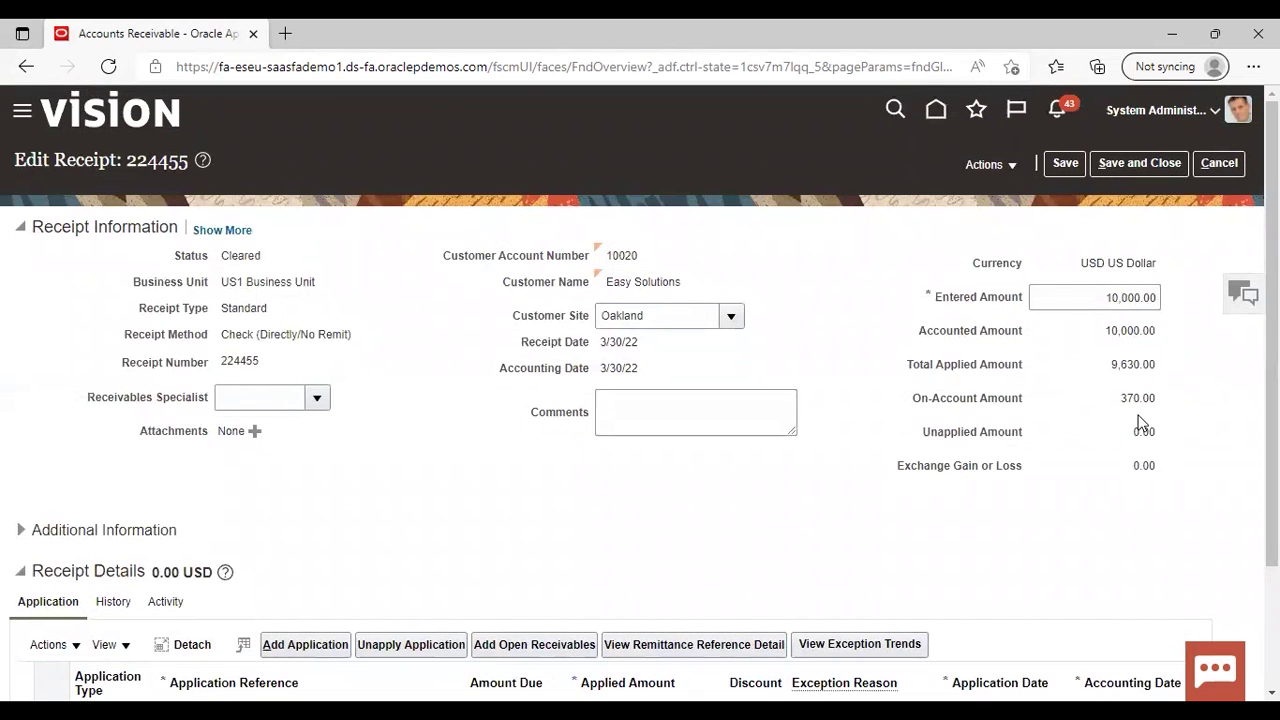
scroll(640, 400, "down", 2)
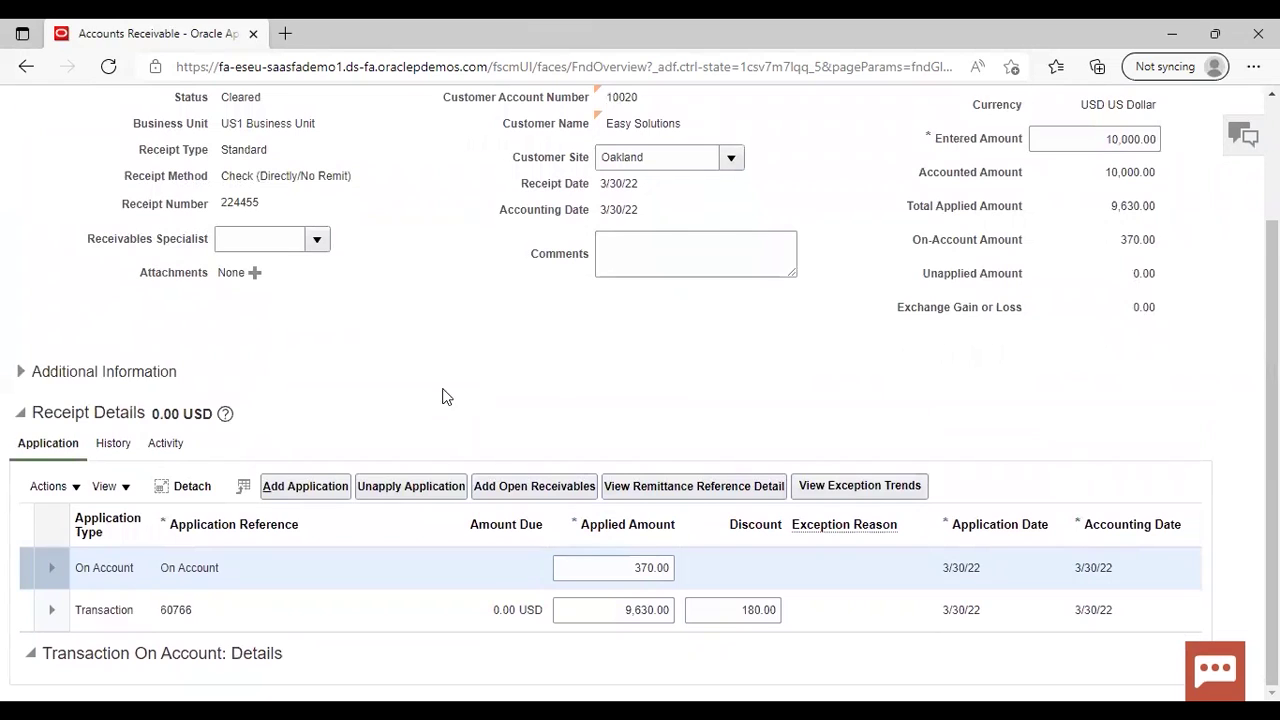
left_click(63, 486)
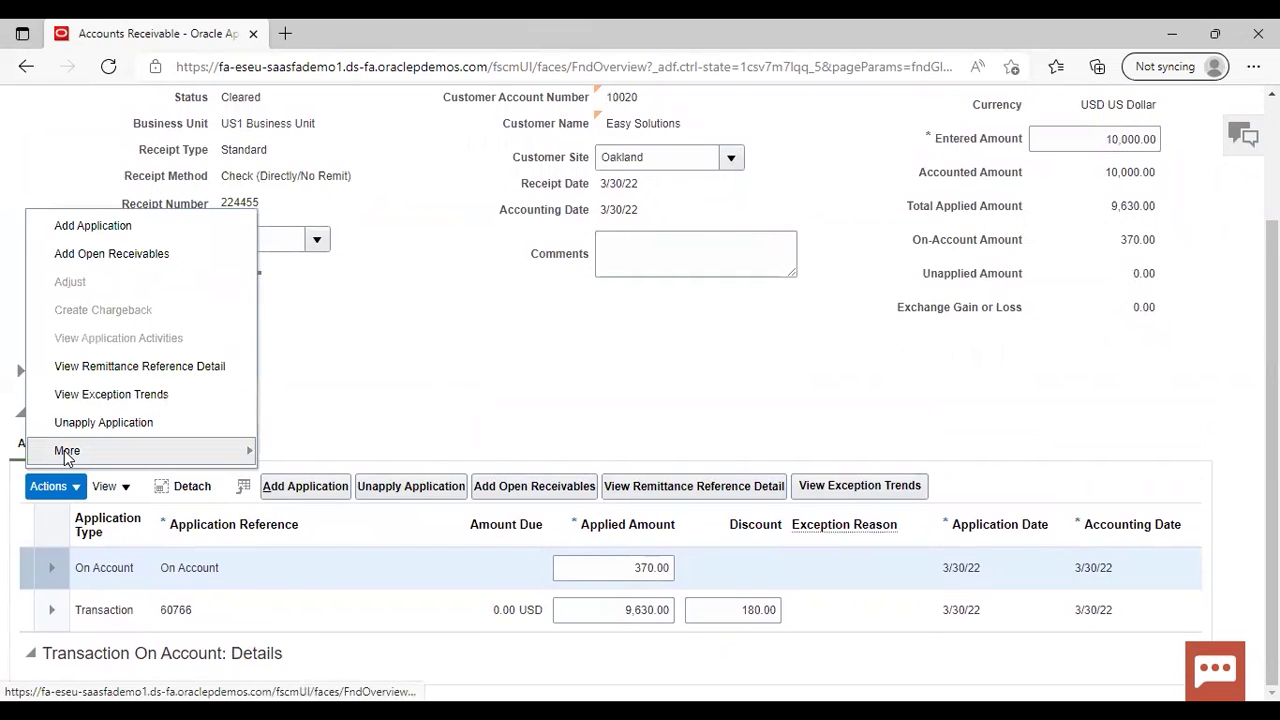
mouse_move(67, 455)
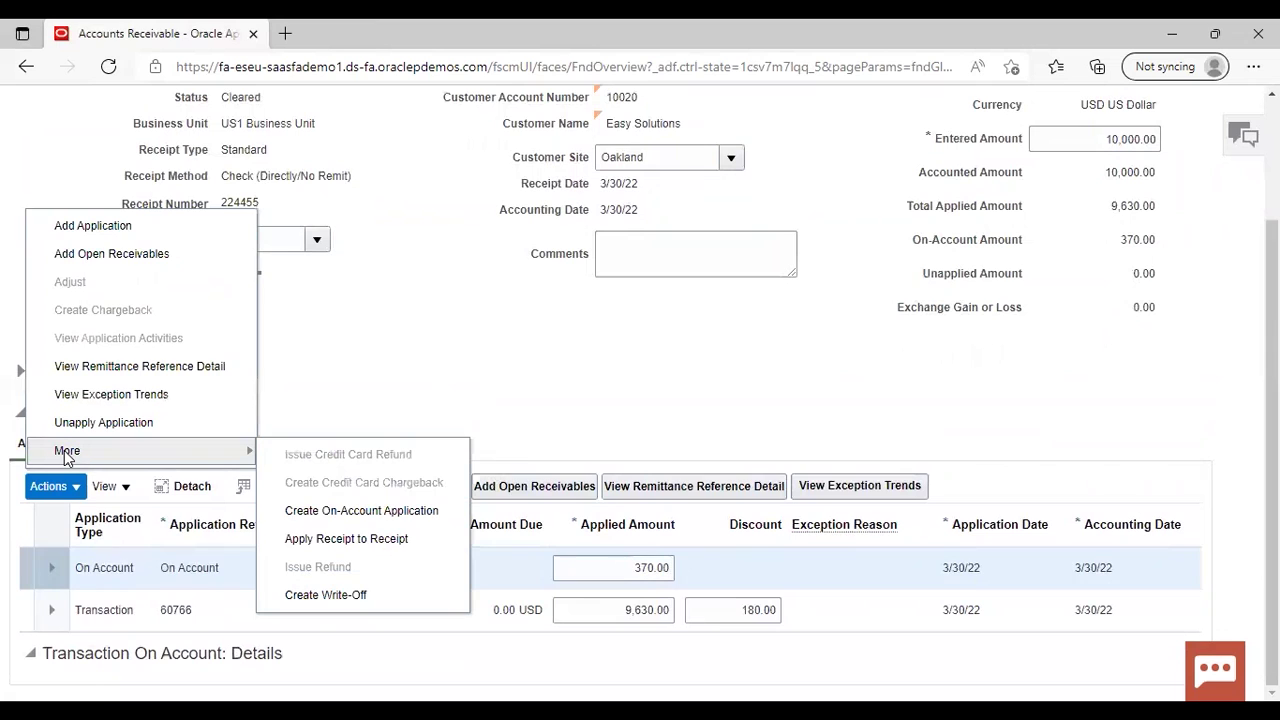
left_click(428, 366)
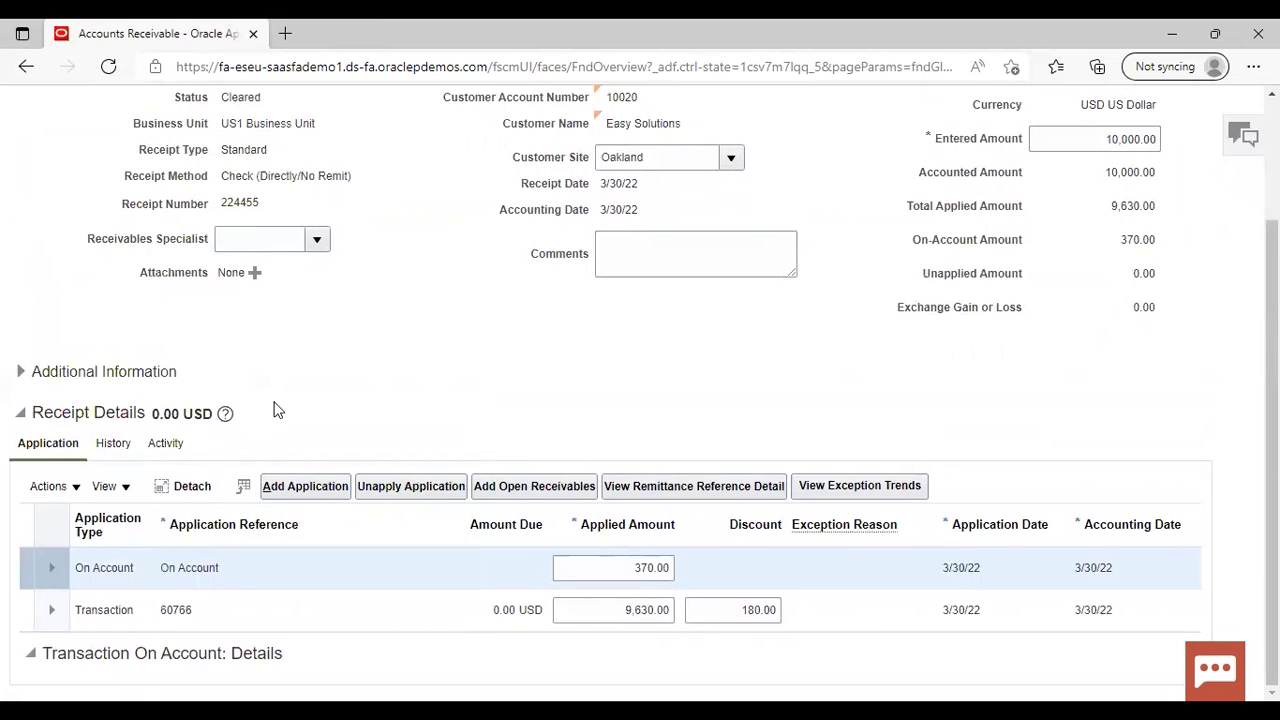
left_click(67, 486)
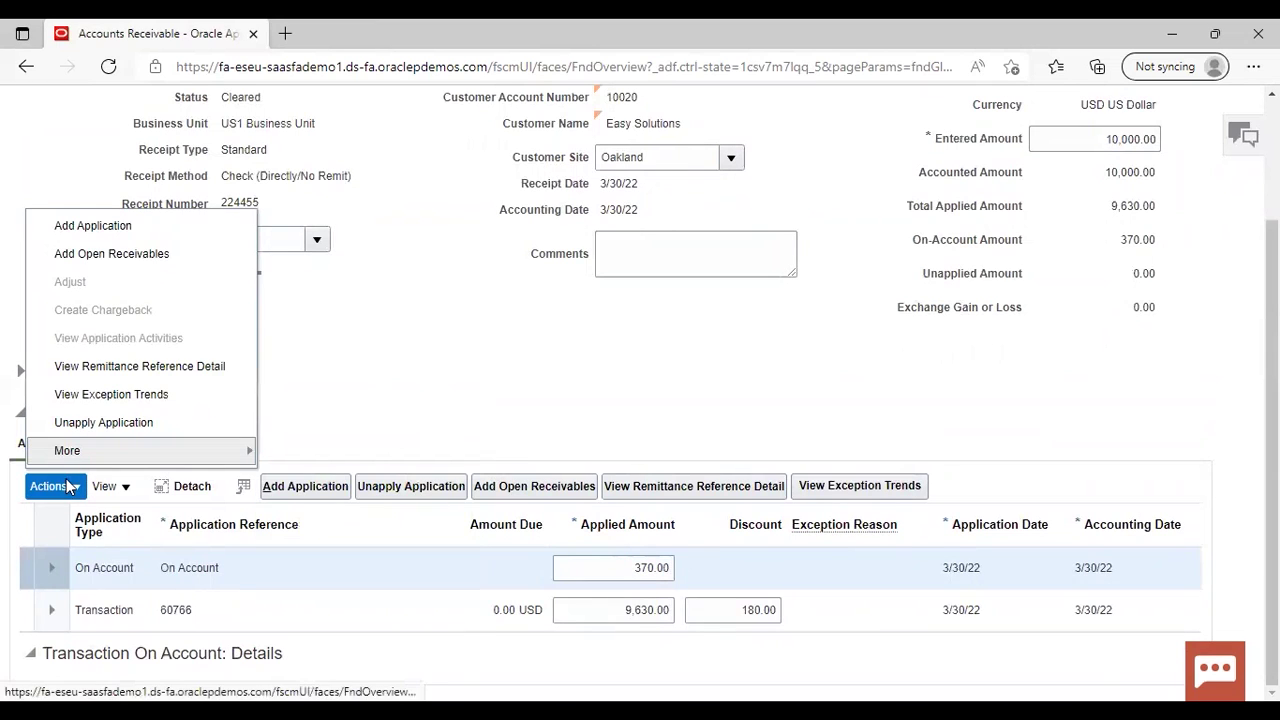
left_click(77, 424)
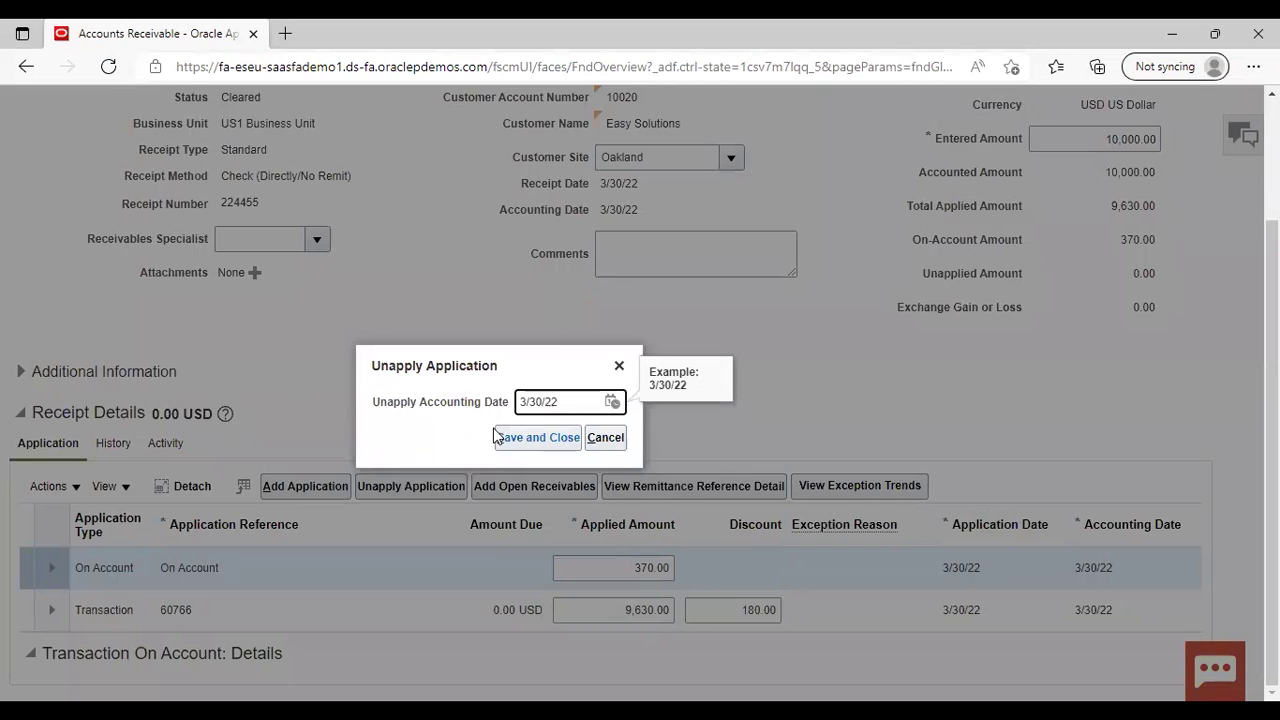
left_click(519, 440)
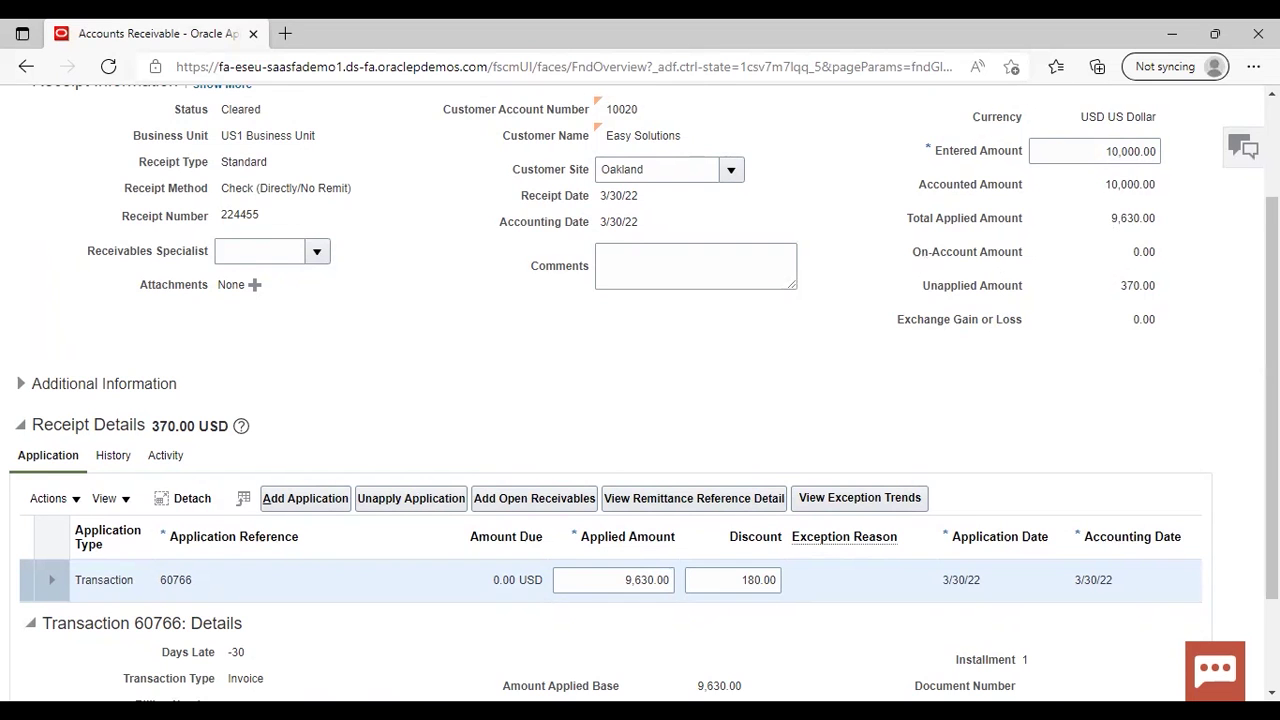
scroll(1017, 206, "up", 2)
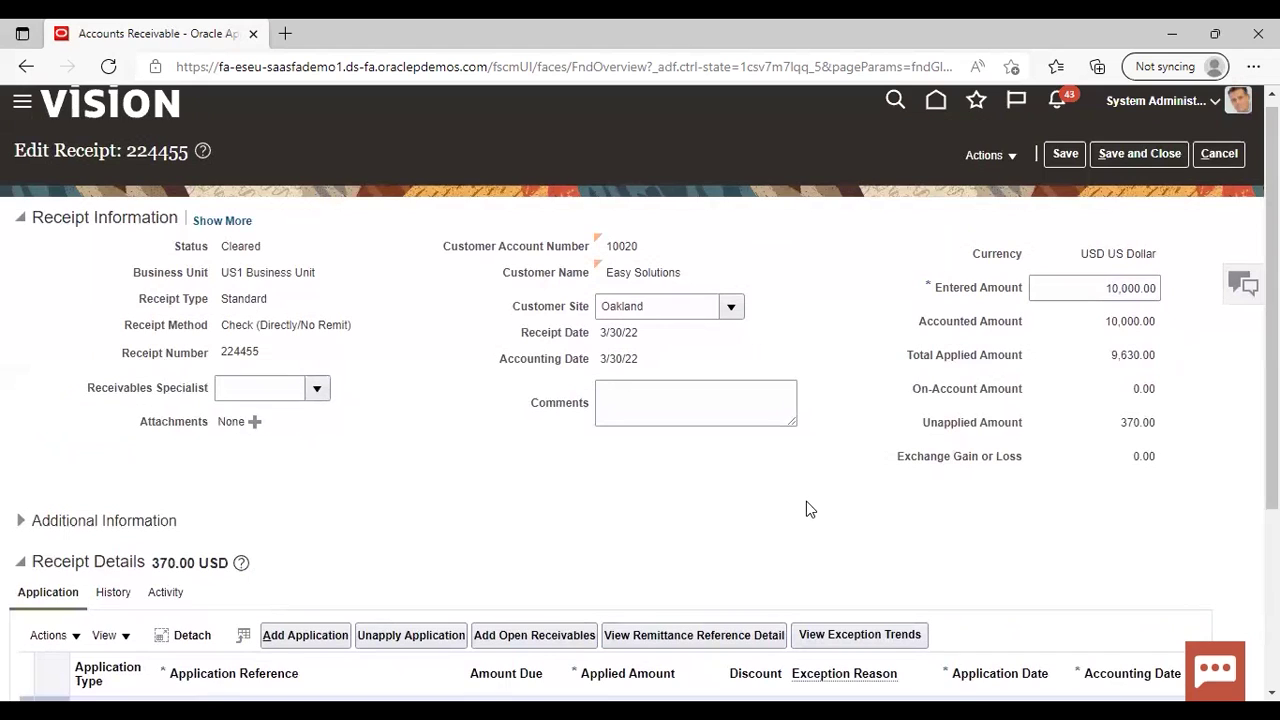